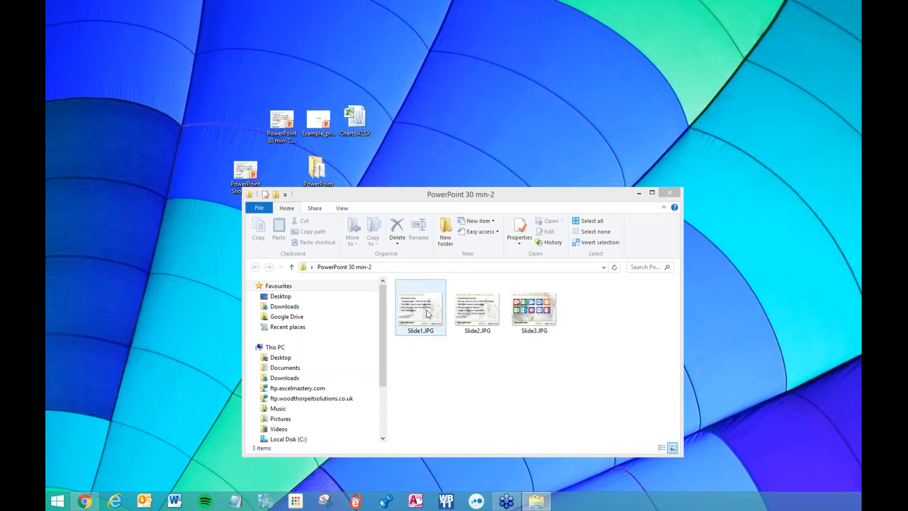
left_click(477, 313)
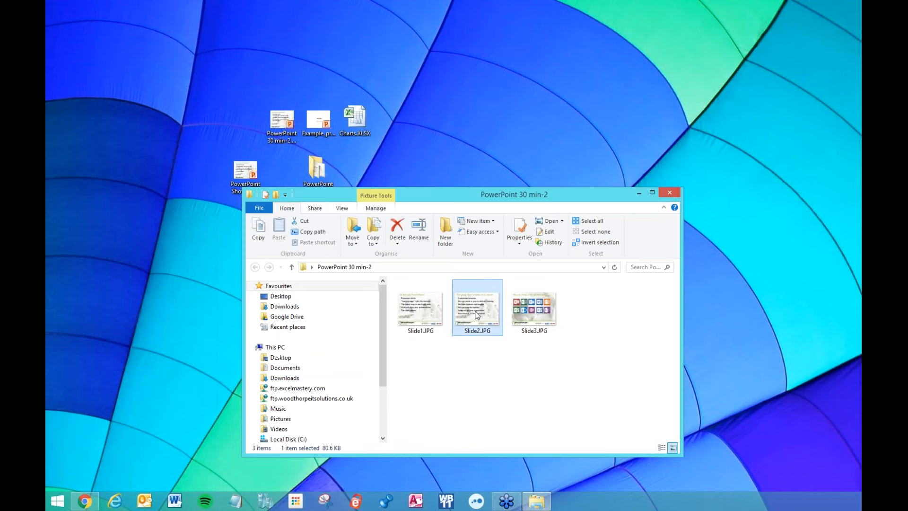
left_click(534, 312)
left_click(425, 318)
left_click(479, 314)
left_click(539, 310)
left_click(462, 314)
left_click(436, 317)
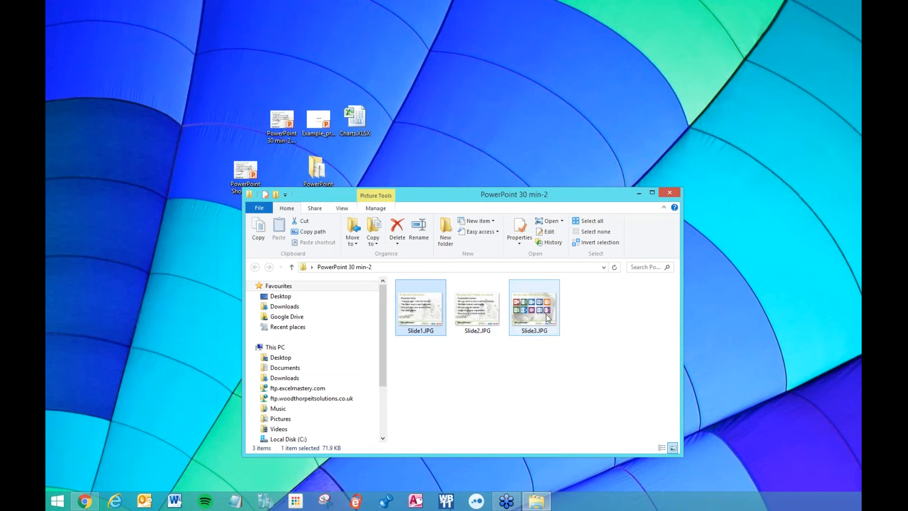
left_click(548, 318)
double_click(425, 312)
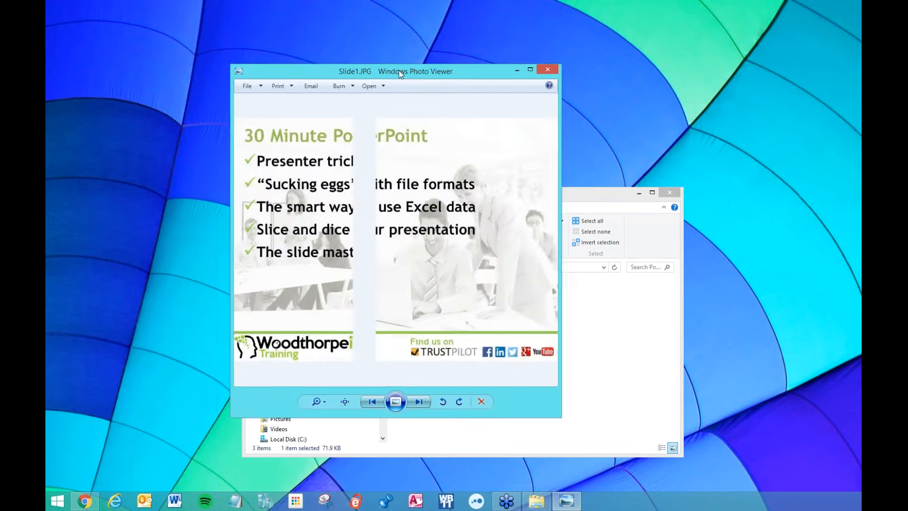
double_click(400, 71)
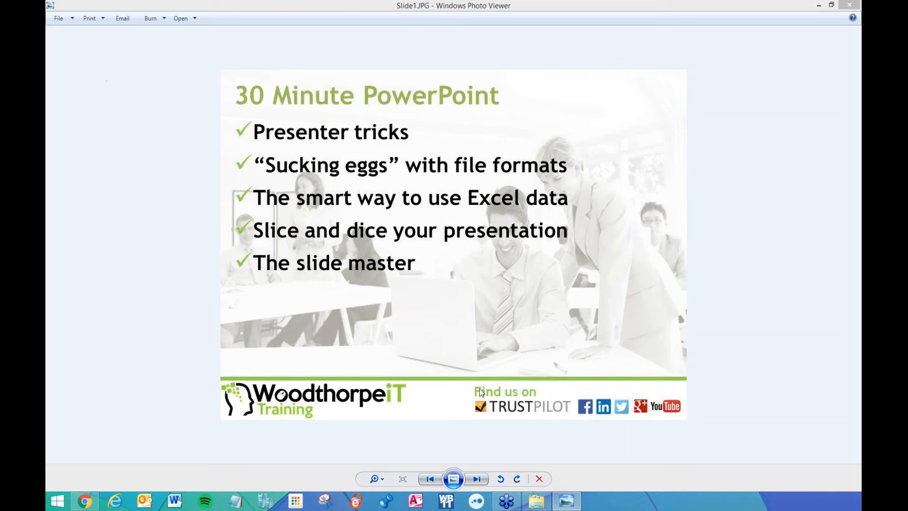
left_click(478, 479)
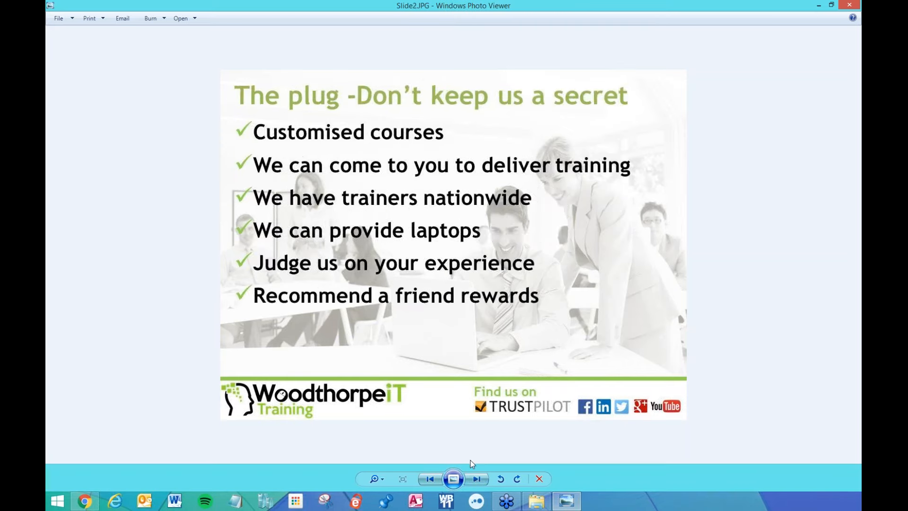
left_click(477, 479)
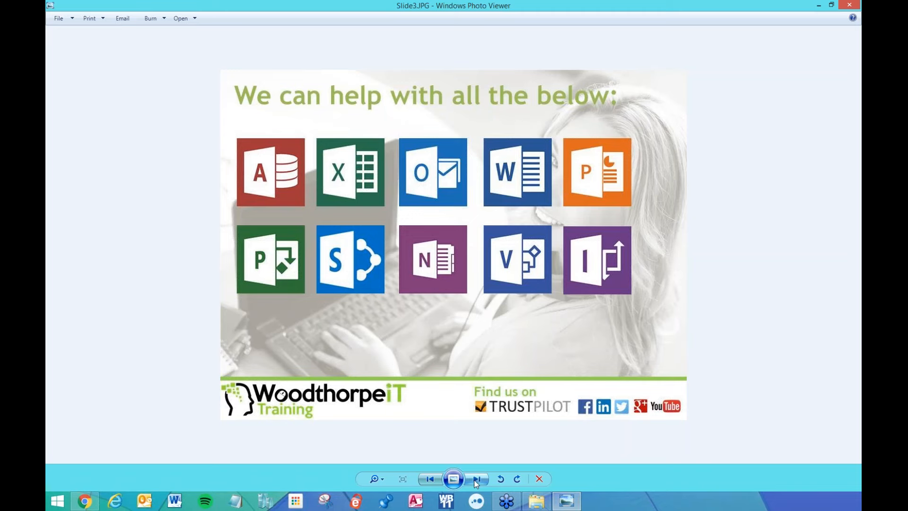
left_click(477, 480)
left_click(476, 479)
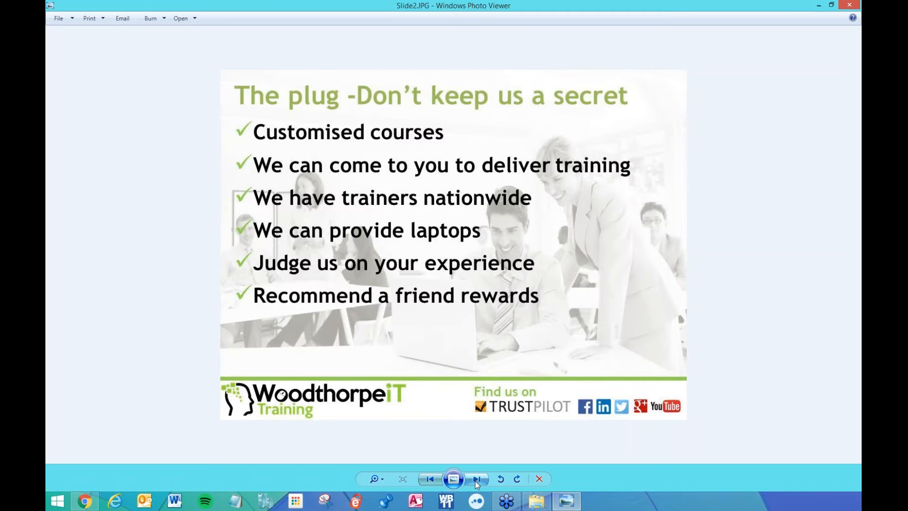
left_click(476, 479)
left_click(475, 480)
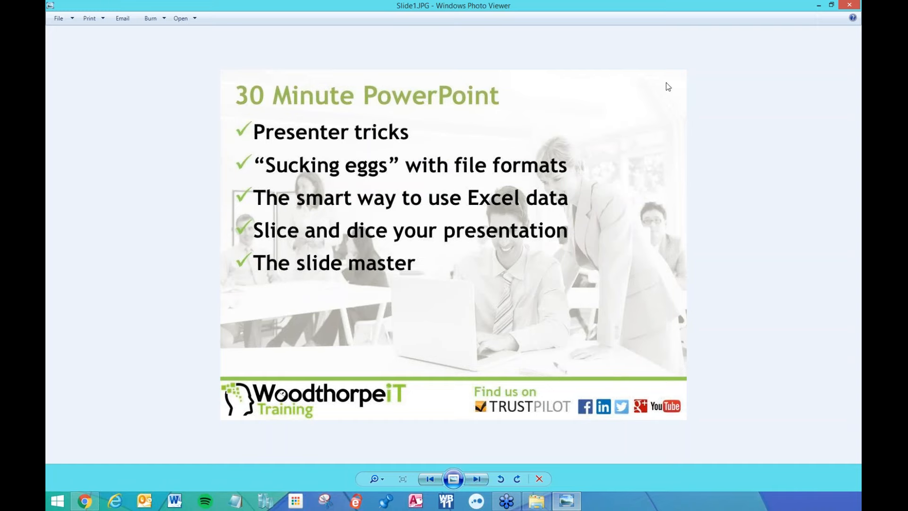
left_click(849, 5)
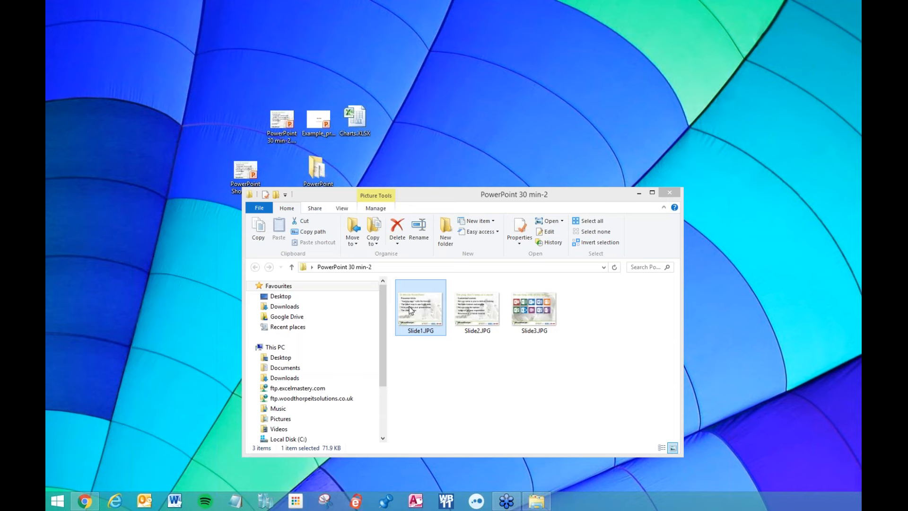
Minimise Explorer and open the Charts.XLSX workbook from the desktop.
left_click(636, 194)
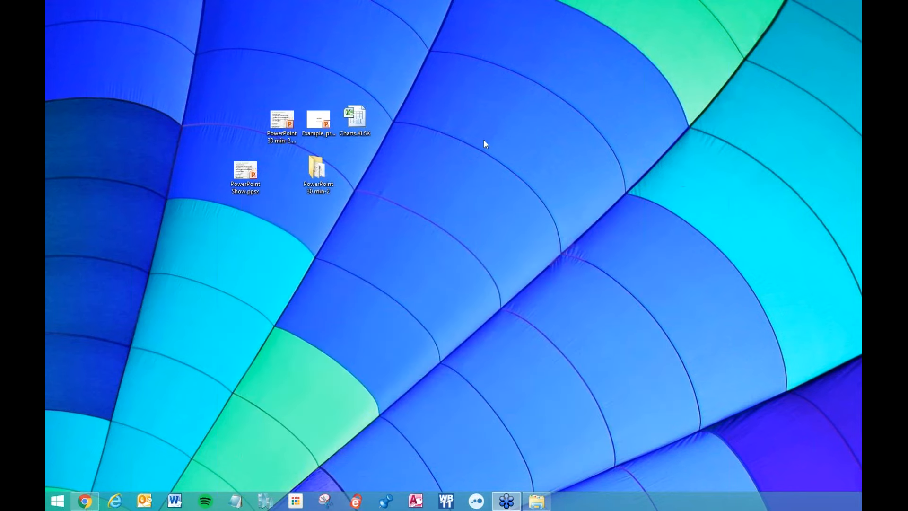
left_click(360, 115)
double_click(359, 115)
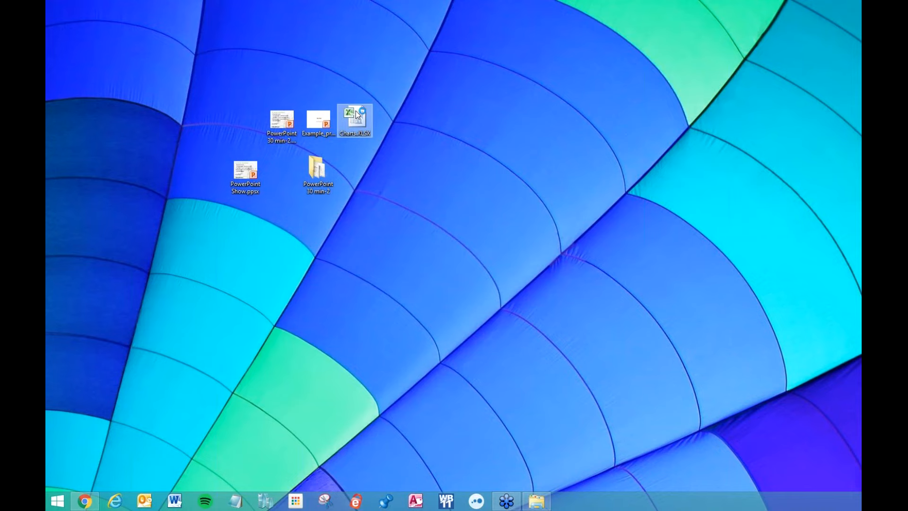
Move and resize the Excel window to uncover the desktop icons, then open Example_pres.
left_click_drag(157, 44, 577, 62)
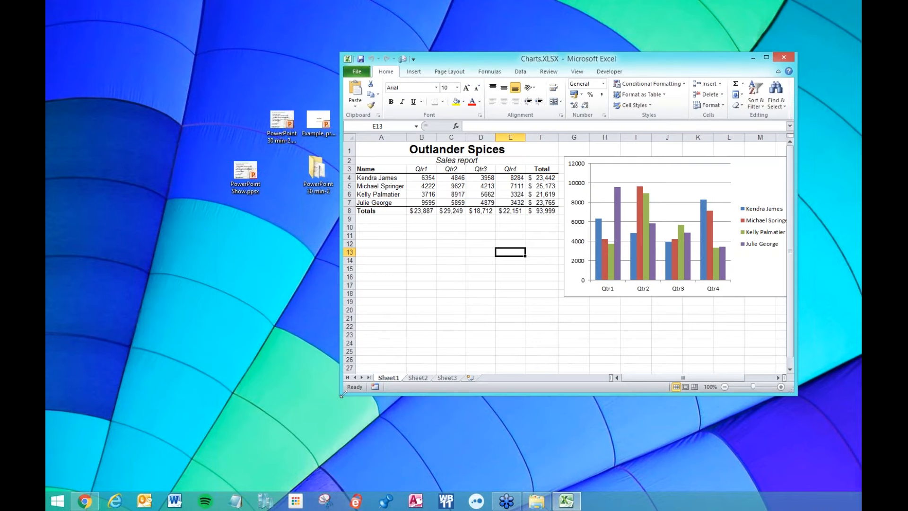
left_click_drag(340, 394, 374, 410)
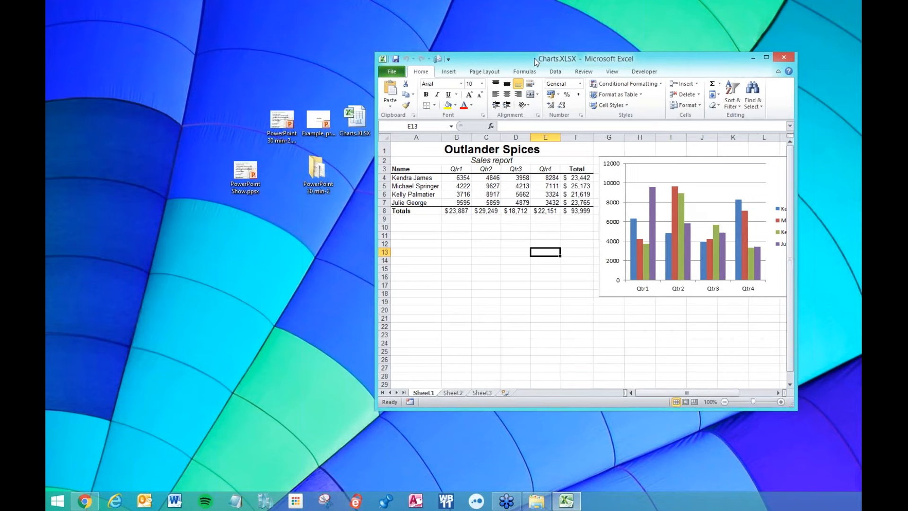
left_click_drag(534, 58, 598, 68)
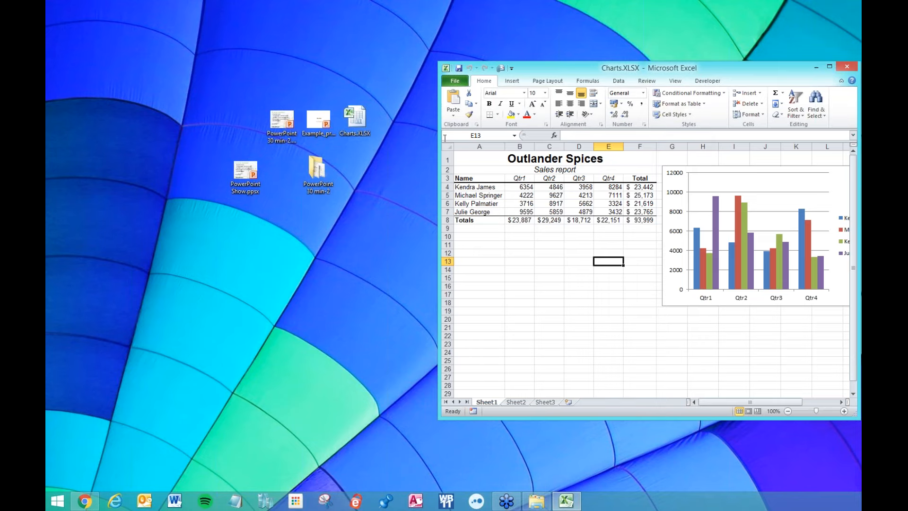
double_click(321, 127)
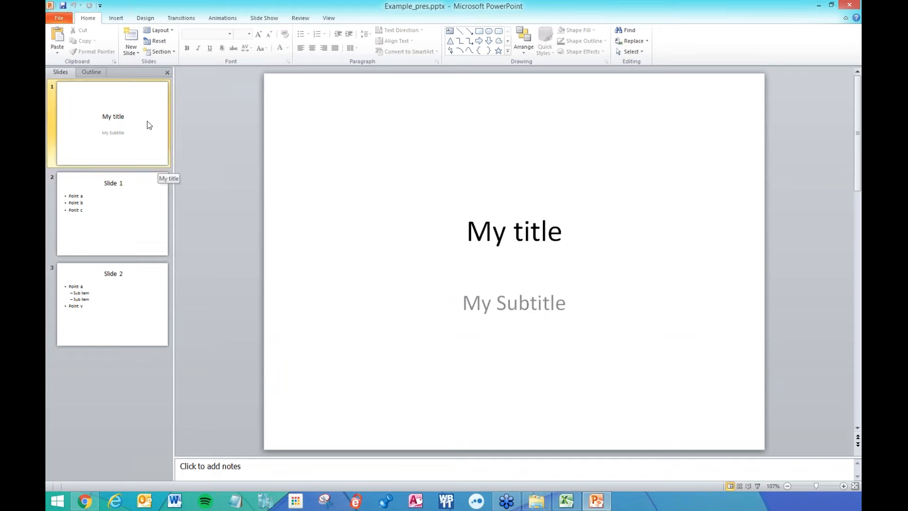
Show the third slide, 'Slide 2', and place the restored PowerPoint window left of Excel.
left_click(134, 196)
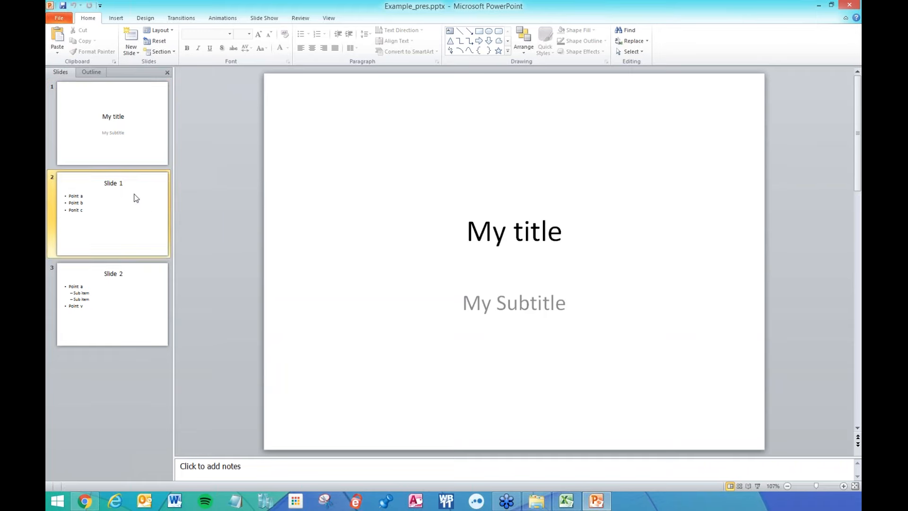
left_click(131, 285)
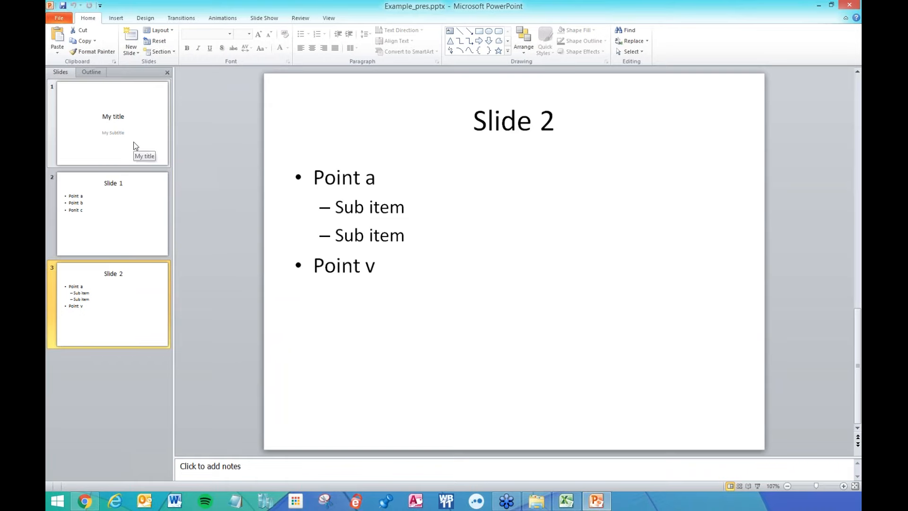
left_click_drag(438, 9, 376, 33)
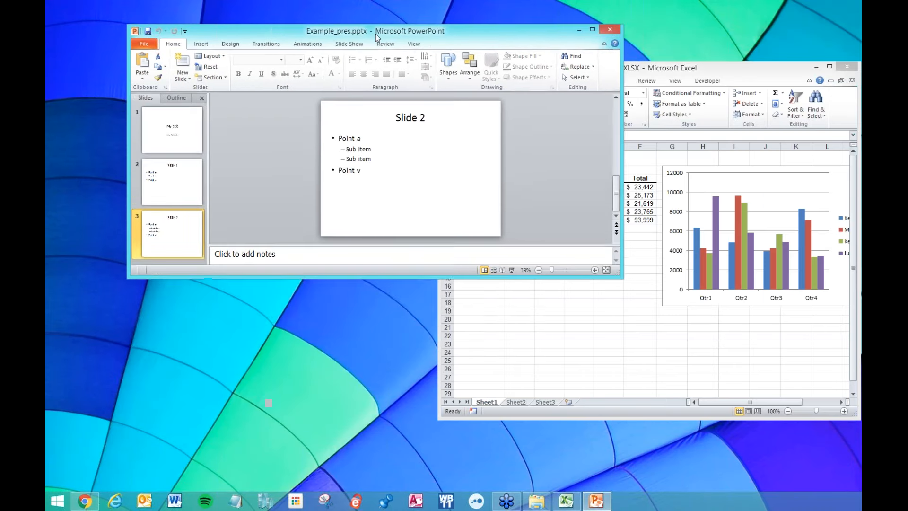
left_click_drag(619, 276, 500, 434)
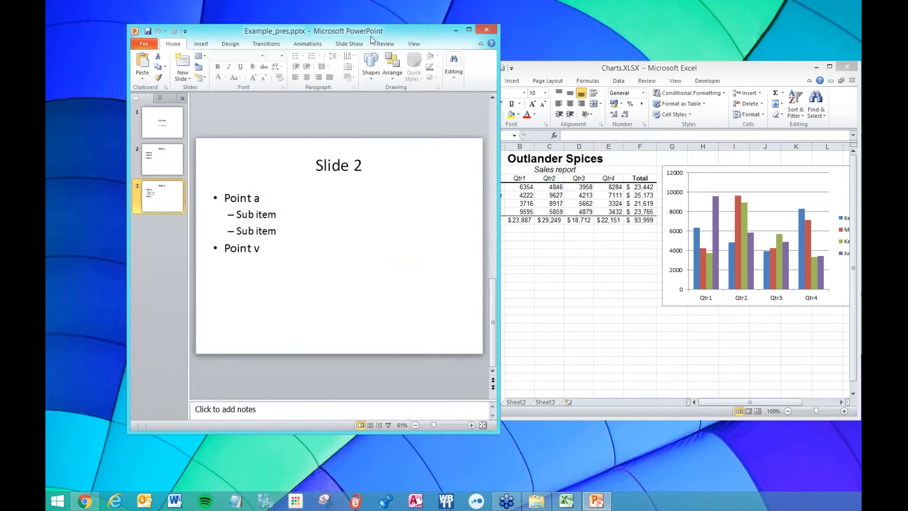
left_click_drag(372, 39, 294, 33)
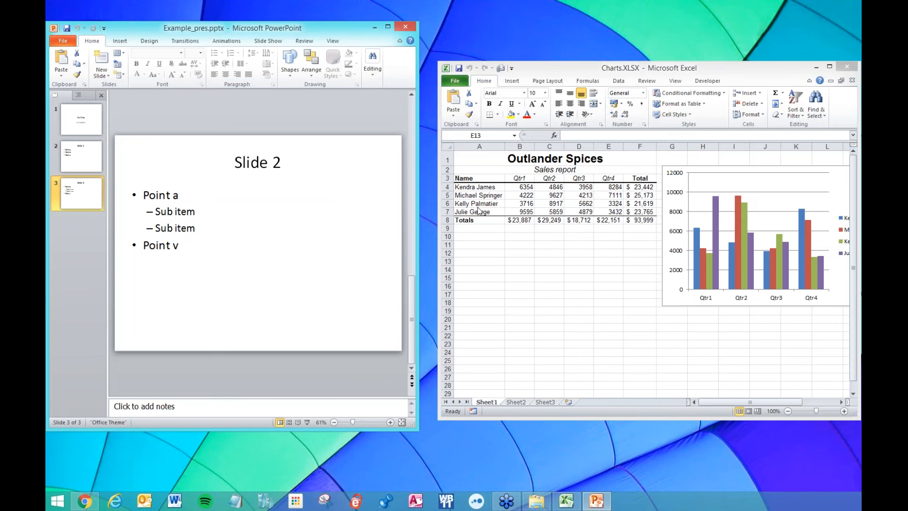
Copy the Outlander Spices sales table A3:F8, from the Name headings through Totals.
left_click(484, 182)
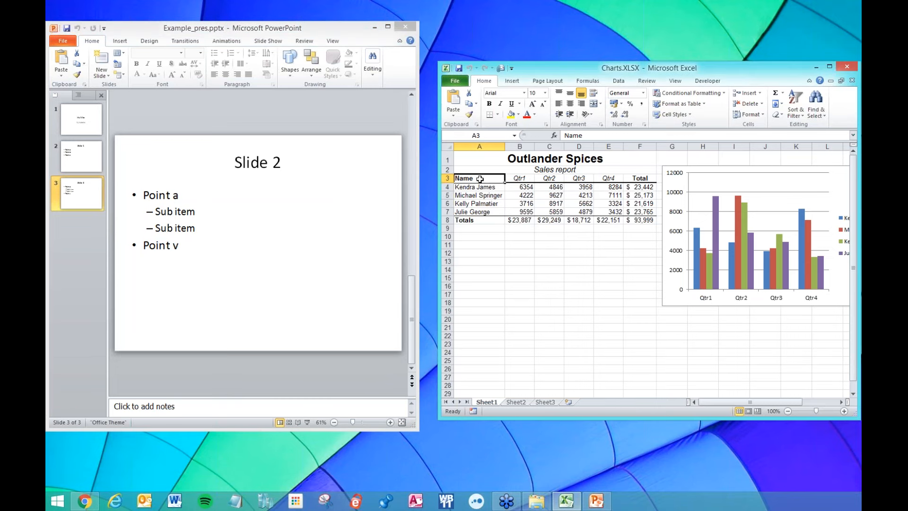
left_click_drag(473, 179, 627, 220)
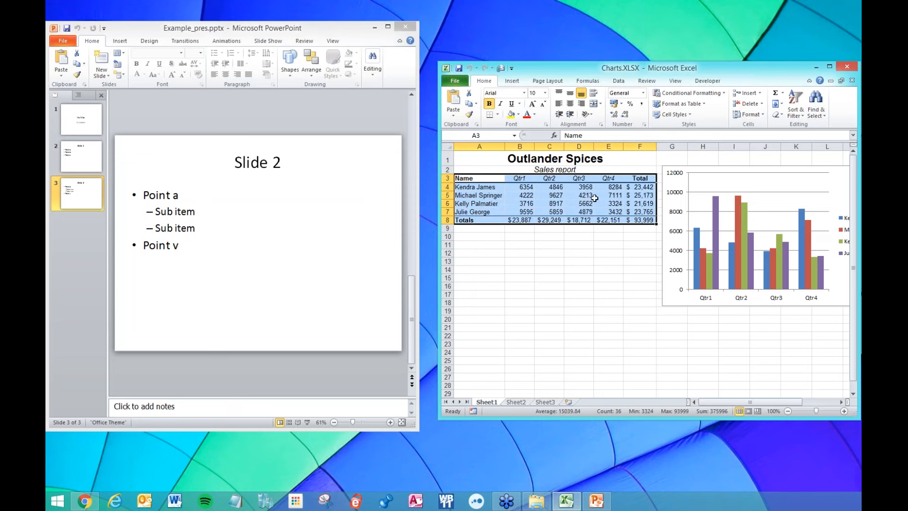
right_click(586, 195)
left_click(603, 213)
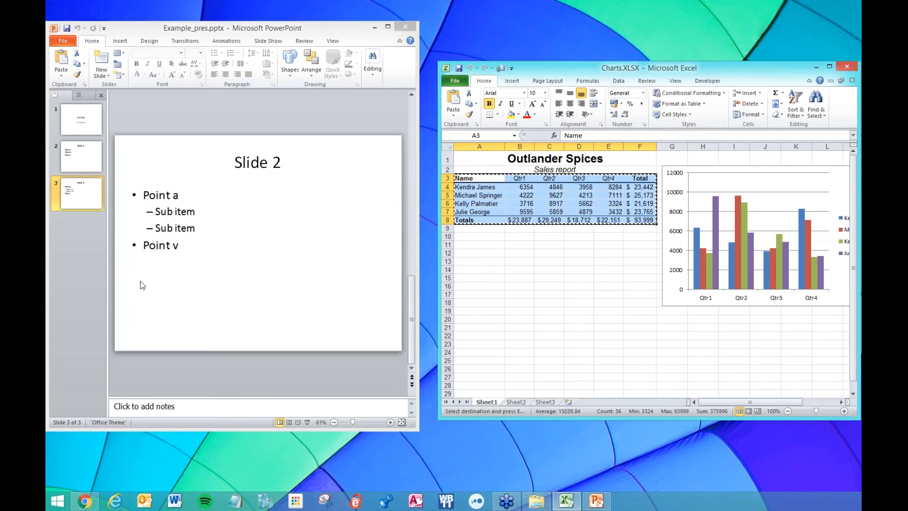
Paste-link the table onto slide 3 as a Microsoft Excel Worksheet Object below the bullets.
left_click(160, 287)
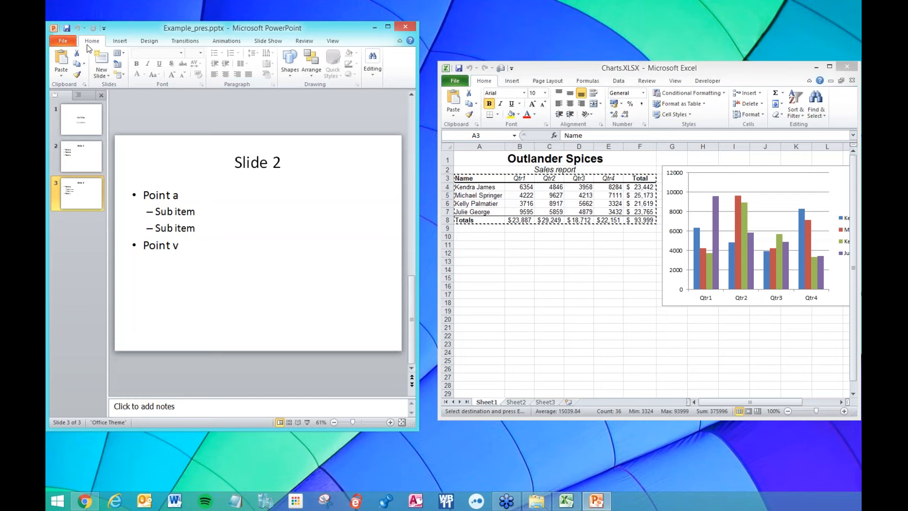
left_click(61, 76)
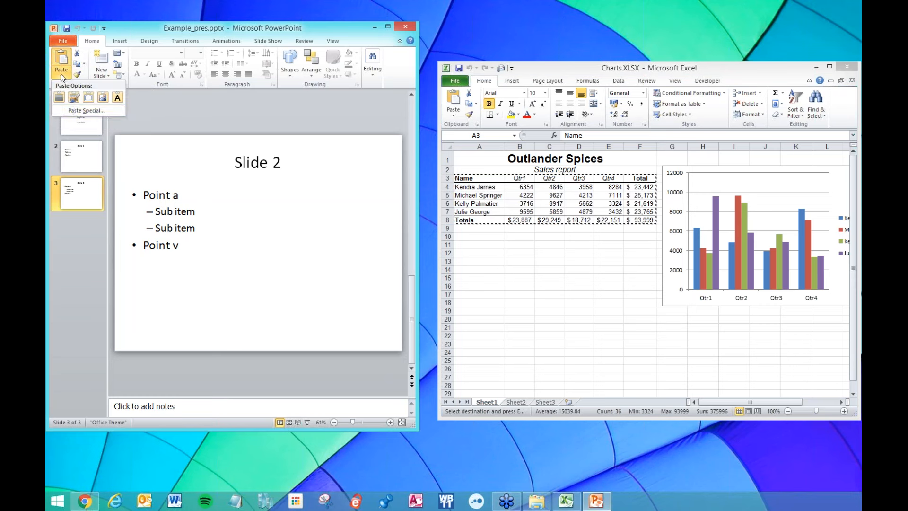
left_click(74, 112)
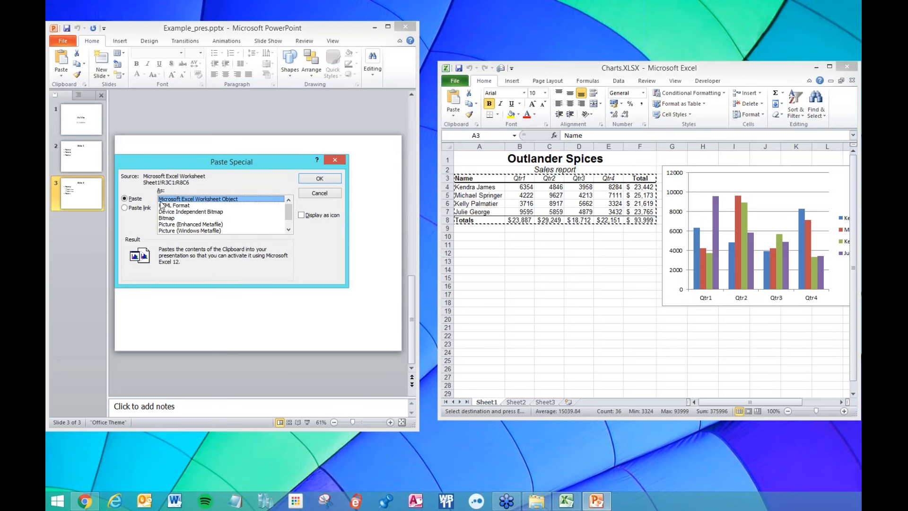
left_click(125, 209)
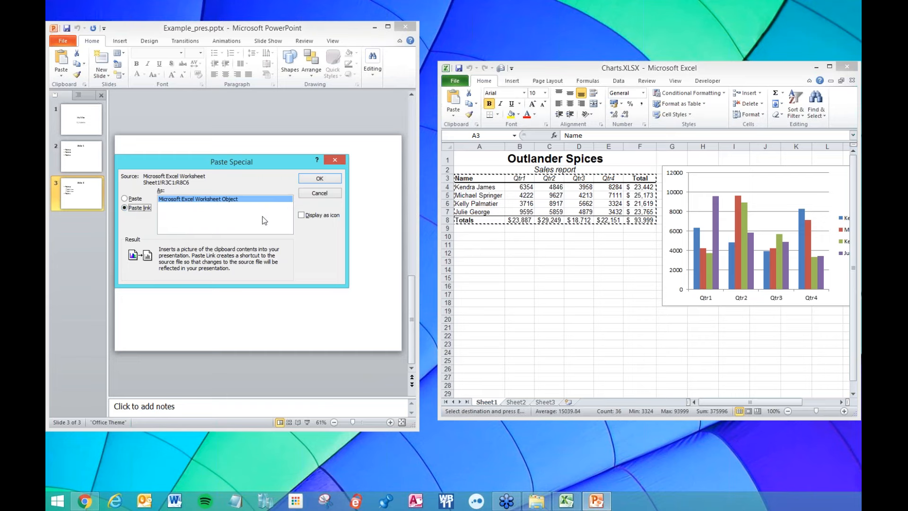
left_click(323, 180)
left_click_drag(274, 229, 322, 252)
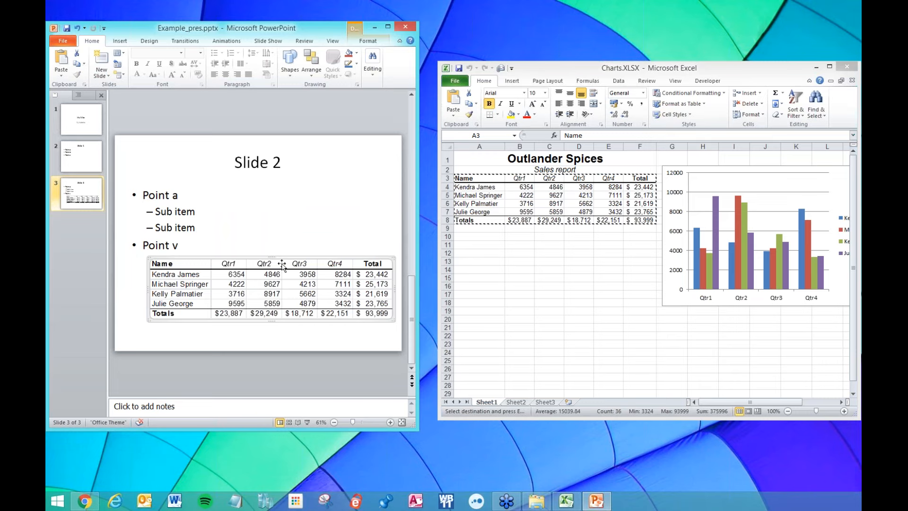
Change cell B4's Qtr1 sales from 6354 to 222 in Excel.
left_click(269, 240)
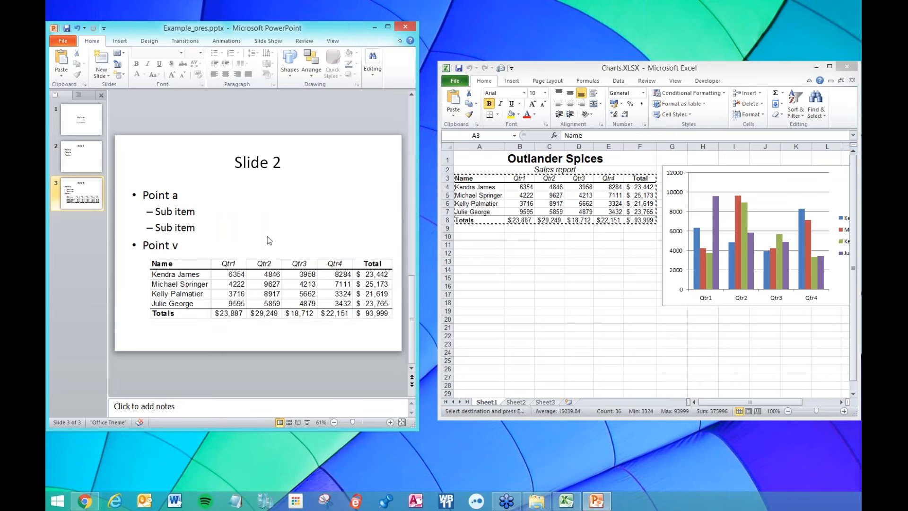
left_click(526, 269)
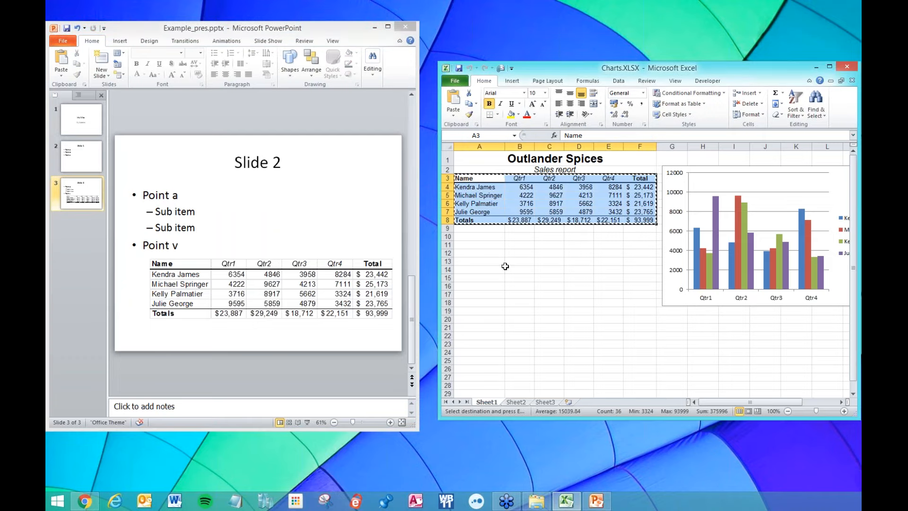
key("Escape")
left_click(487, 212)
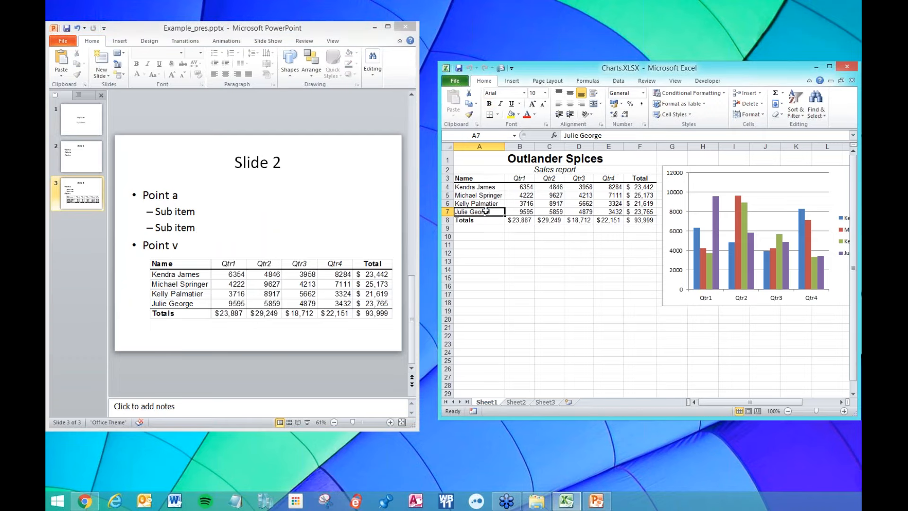
left_click(524, 187)
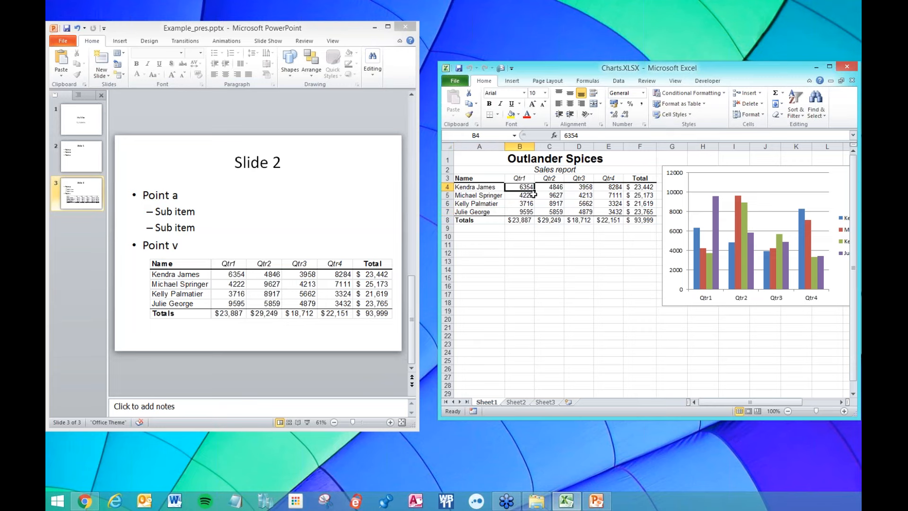
type("222")
left_click(547, 195)
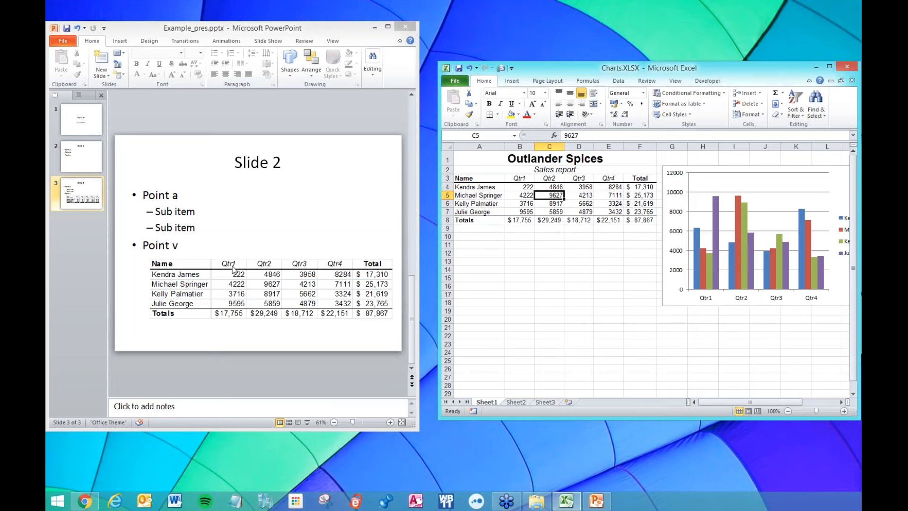
Replace the first salesperson's name in A4 with a new name and check the slide table updates.
left_click(478, 189)
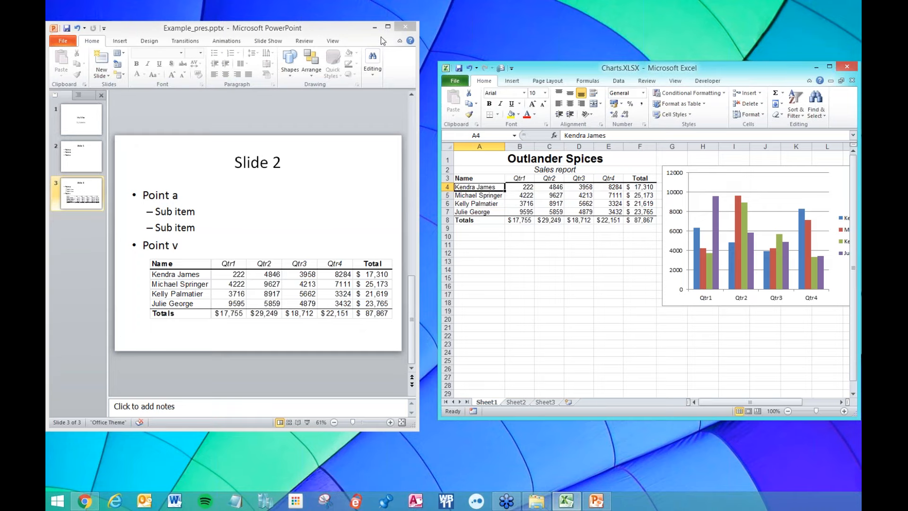
left_click_drag(422, 42, 444, 1)
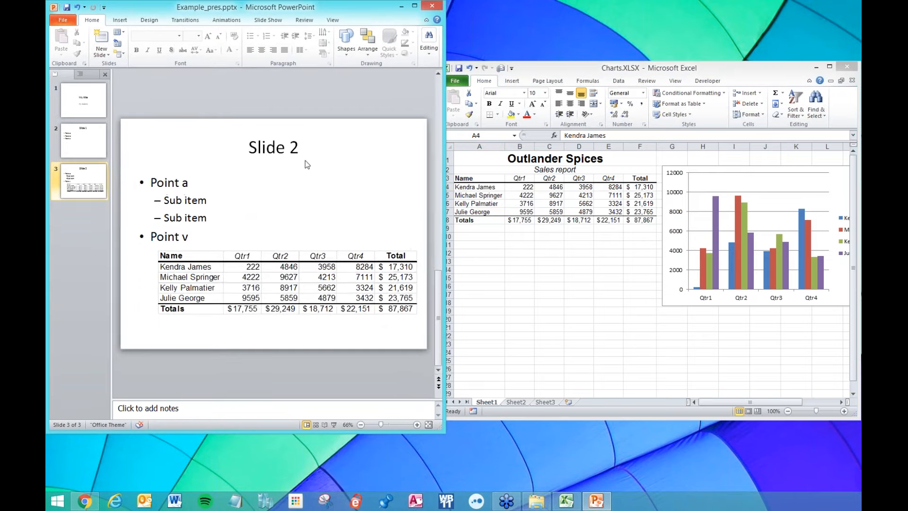
scroll(305, 161, "up", 6, "ctrl")
left_click_drag(320, 394, 277, 394)
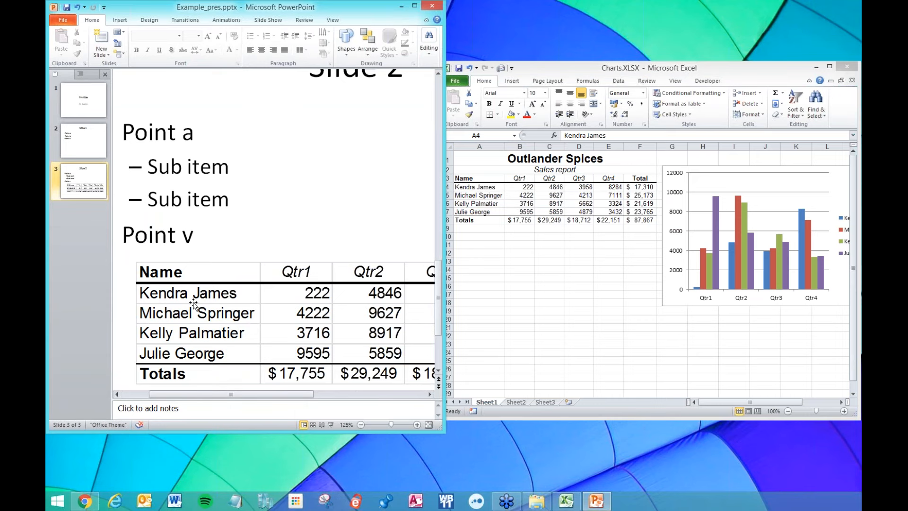
left_click(485, 187)
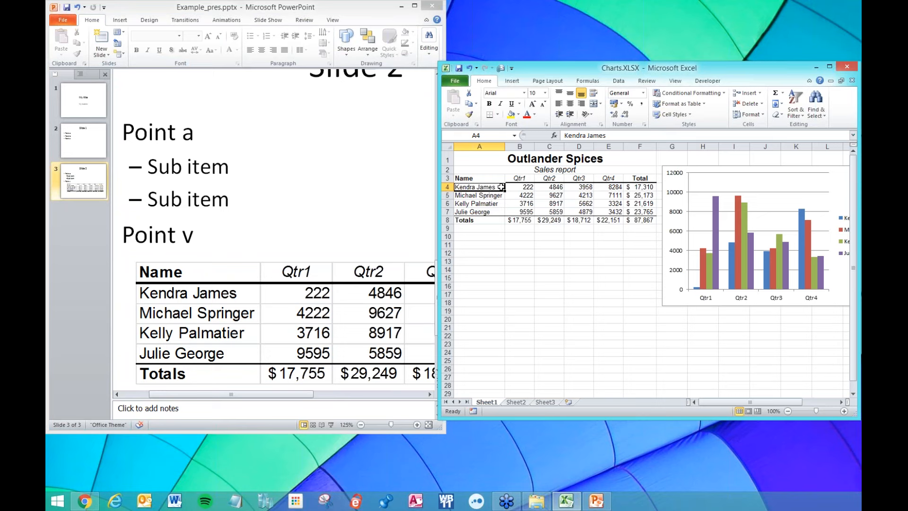
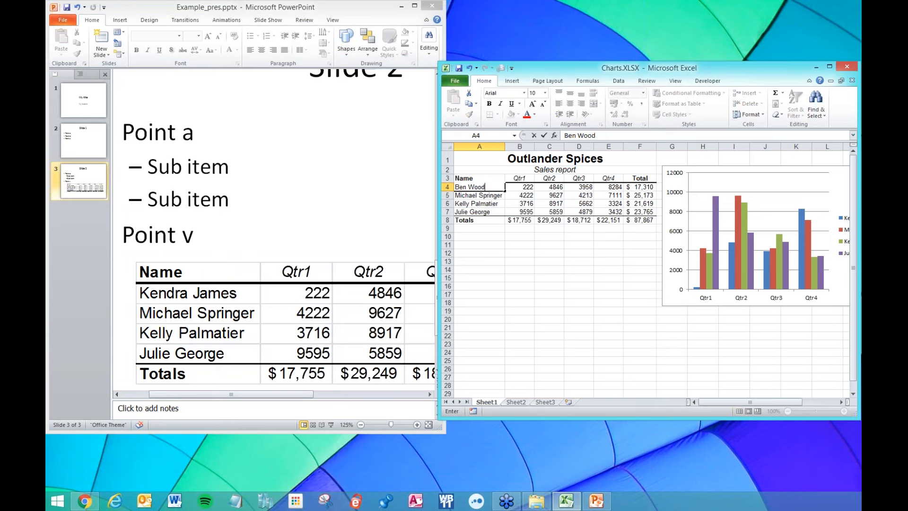
key("Return")
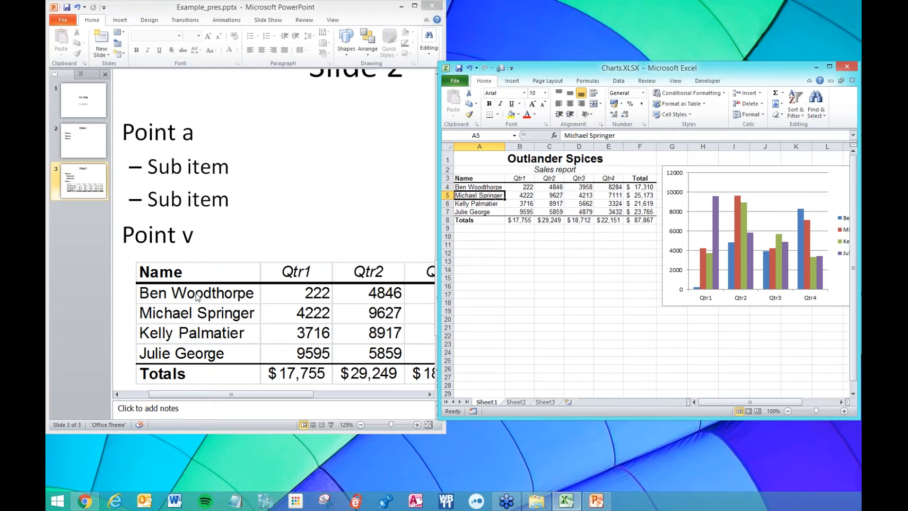
left_click(252, 185)
scroll(251, 186, "down", 8)
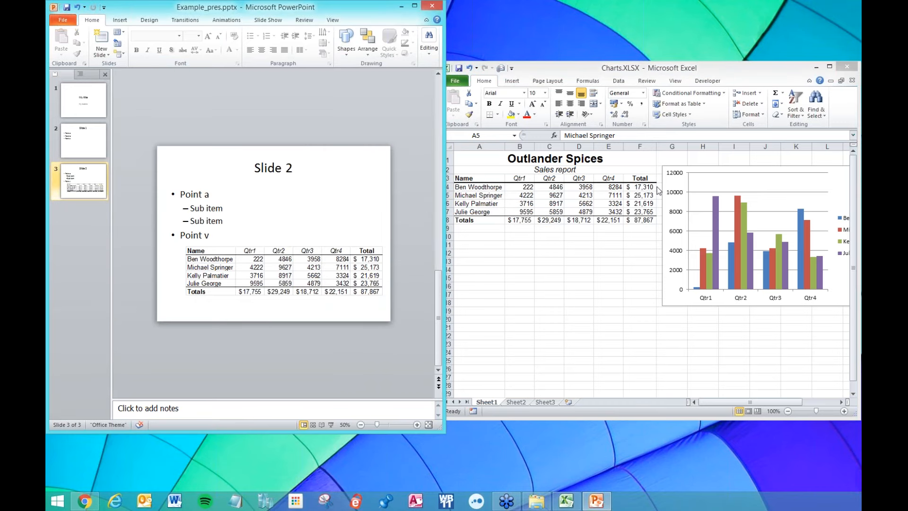
left_click(714, 169)
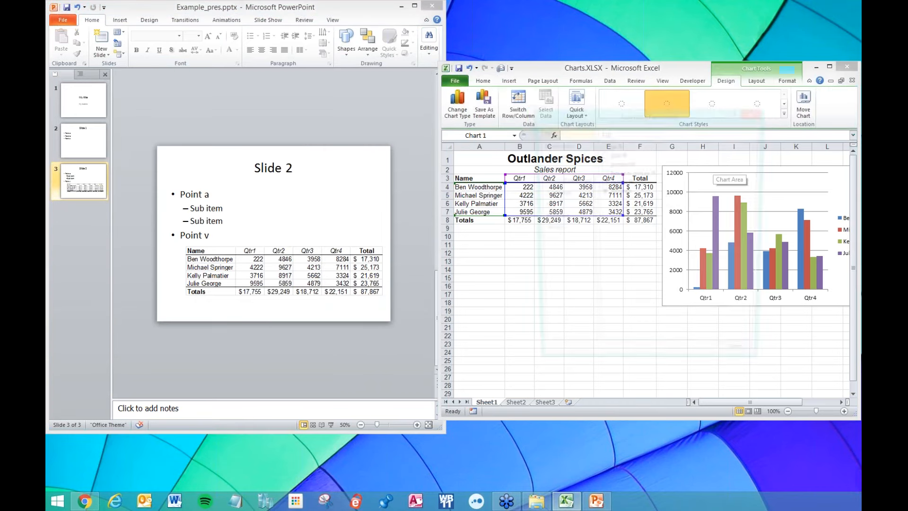
Copy the sales chart from the Excel workbook.
double_click(714, 169)
left_click(754, 113)
right_click(695, 165)
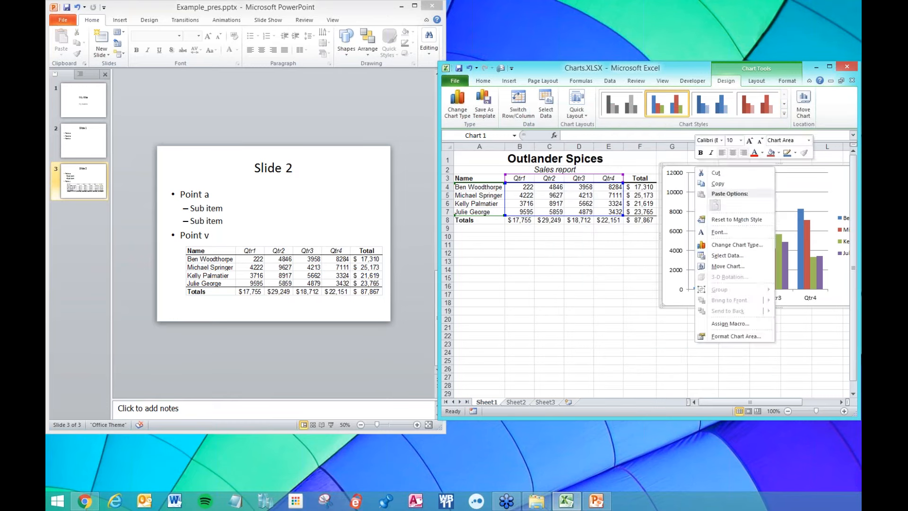
left_click(710, 179)
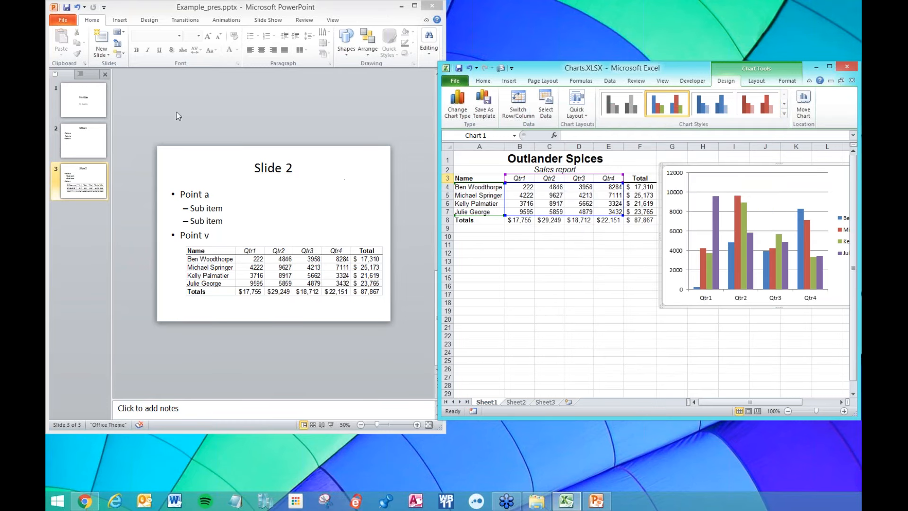
Paste-link the chart onto slide 3 via Paste Special and move it to the upper right.
left_click(335, 178)
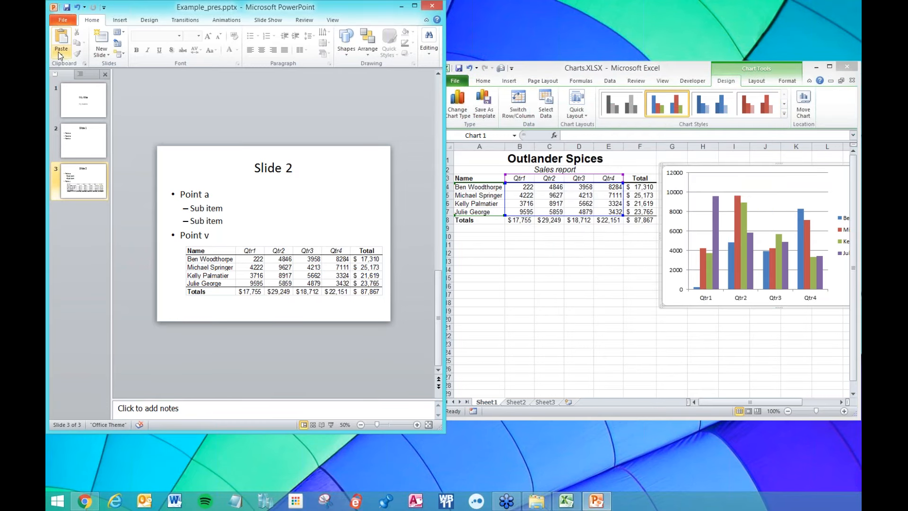
left_click(61, 54)
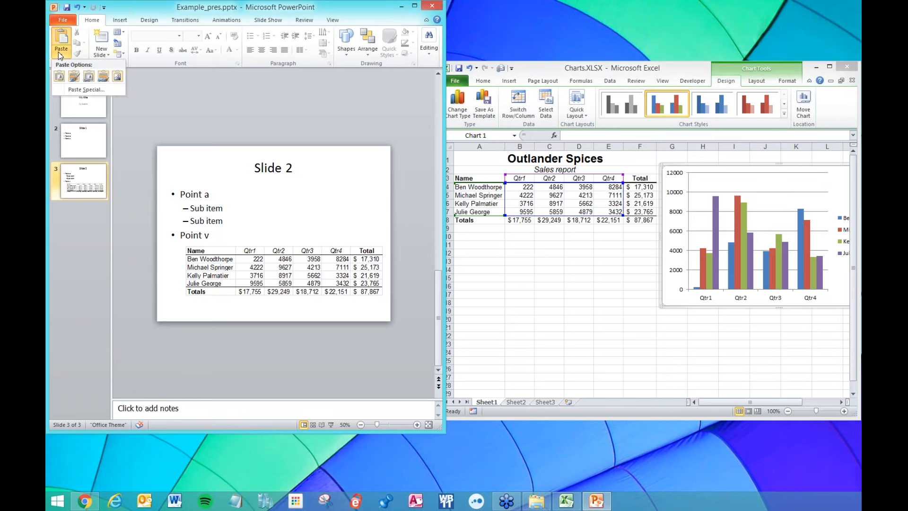
left_click(86, 90)
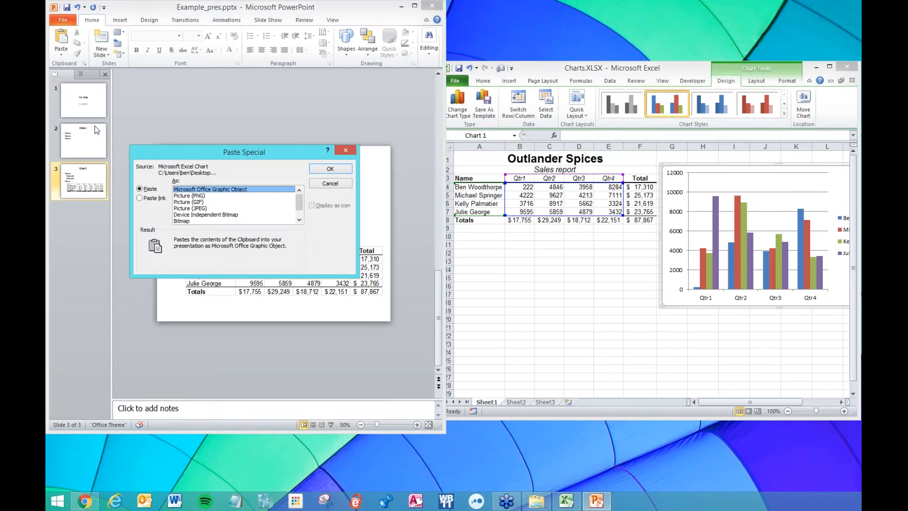
left_click(143, 198)
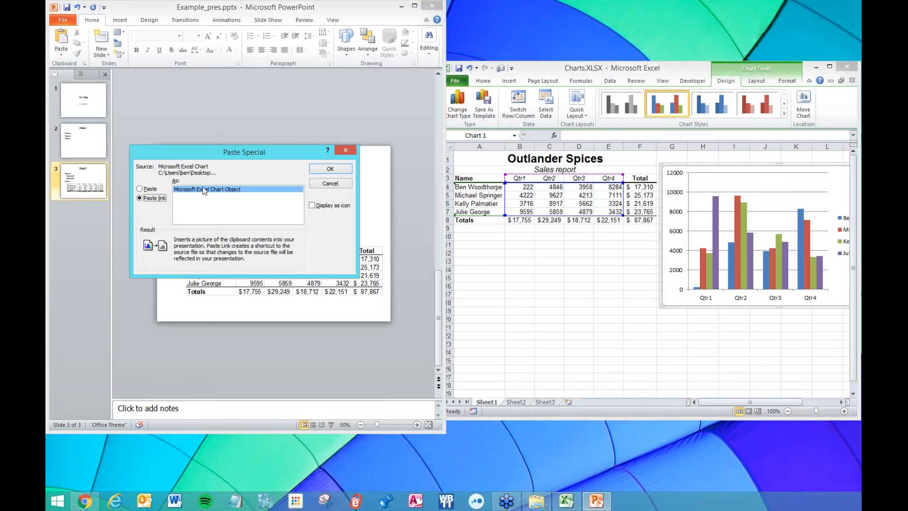
left_click(326, 170)
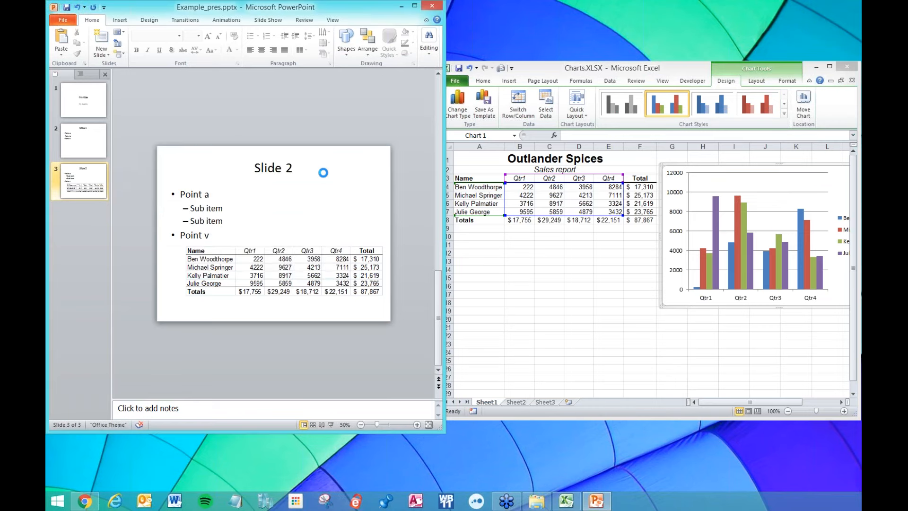
left_click_drag(300, 204, 324, 172)
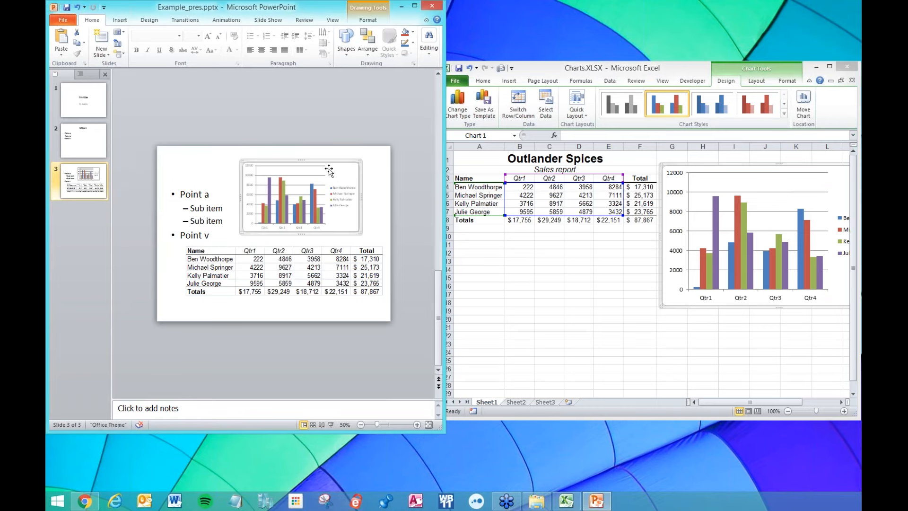
scroll(325, 173, "up", 5)
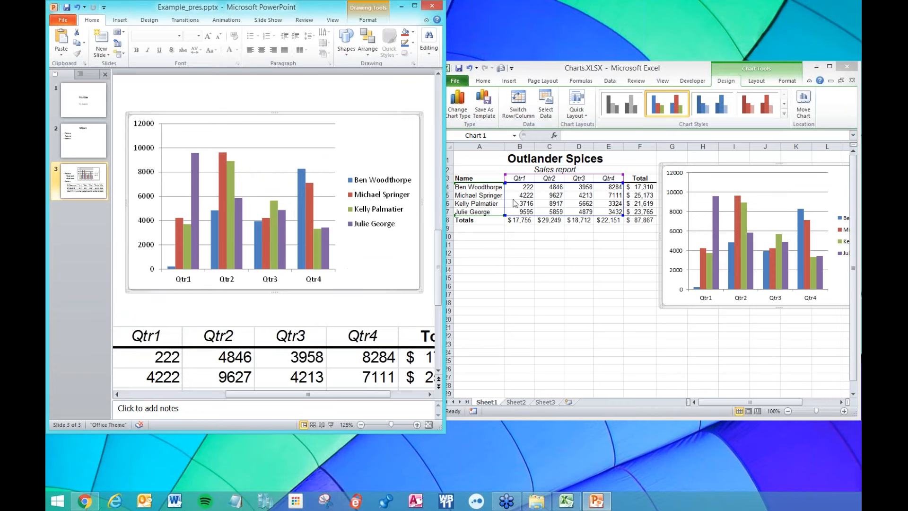
Raise the Qtr1 value in B4 from 222 to 999999.
left_click(523, 187)
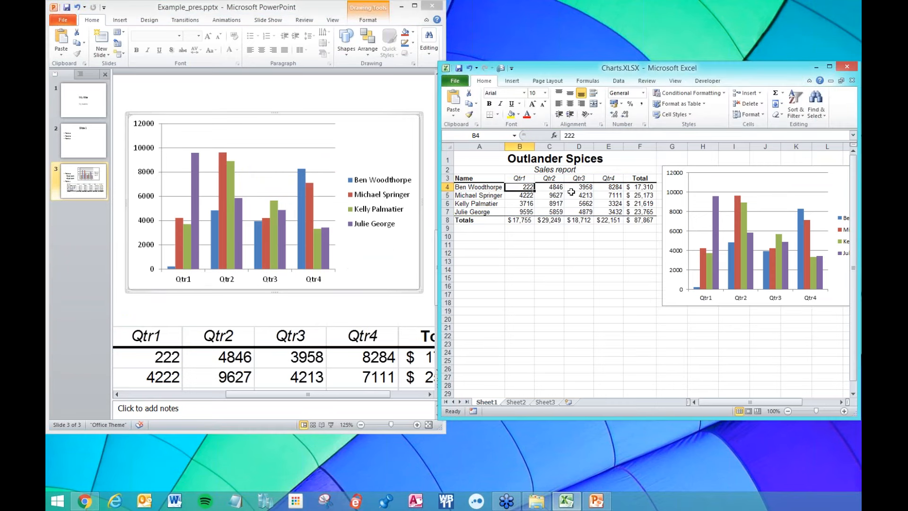
type("9999")
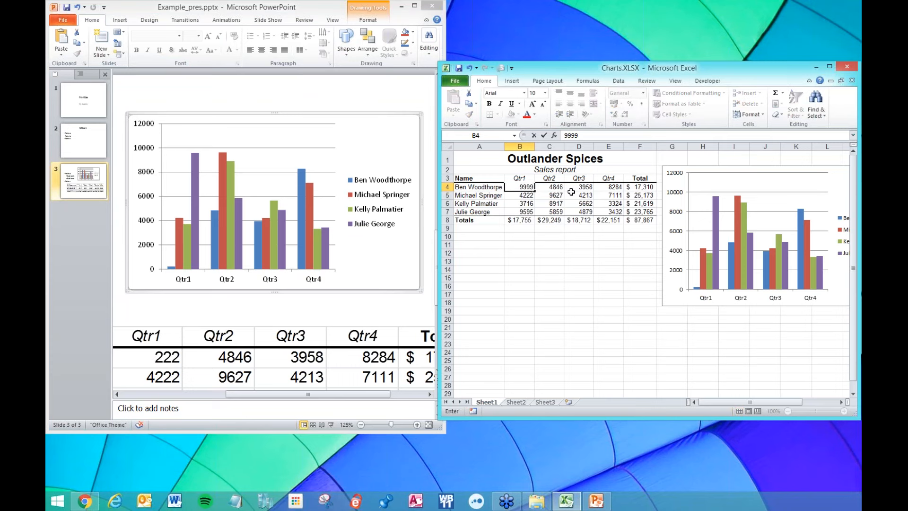
key("Return")
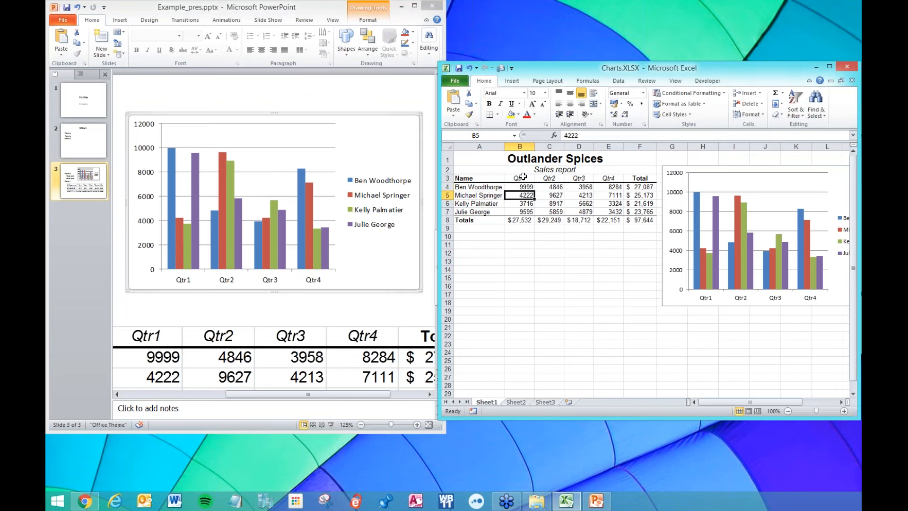
double_click(523, 187)
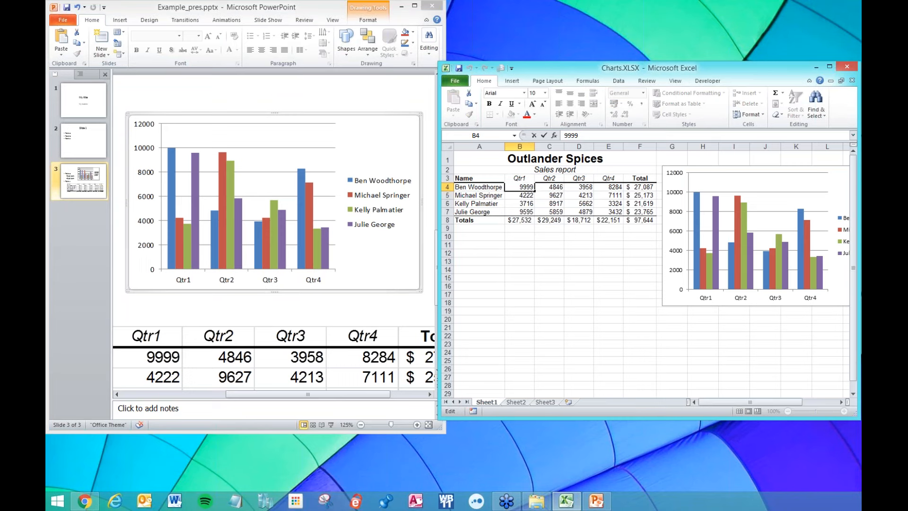
key("Return")
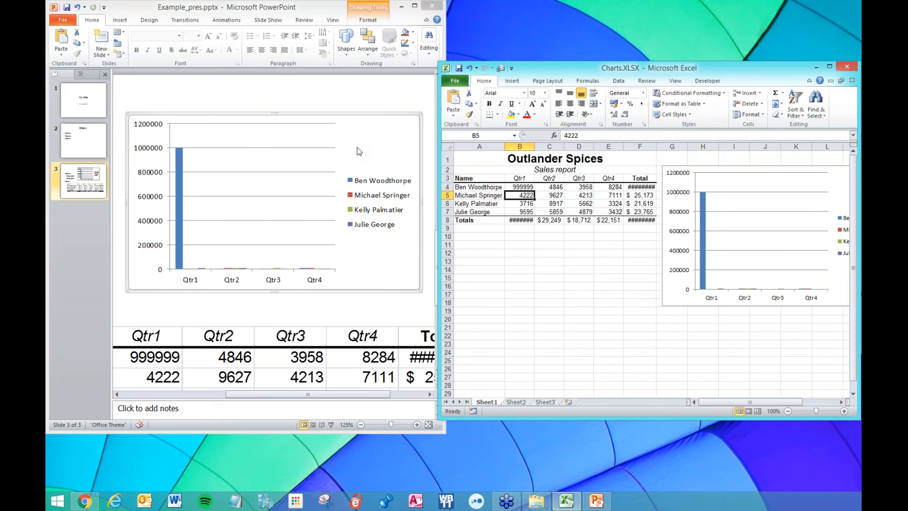
Close Charts.XLSX saving the changes, and maximize the PowerPoint window.
left_click(852, 67)
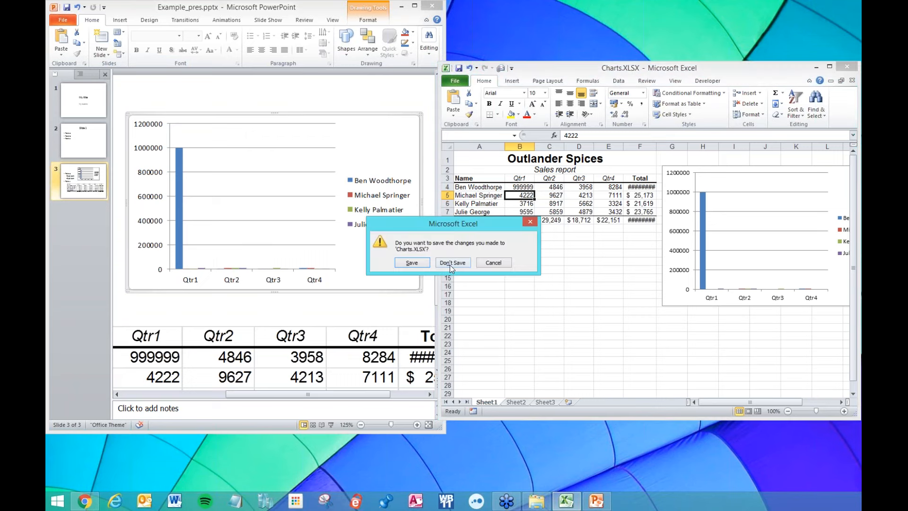
left_click(422, 265)
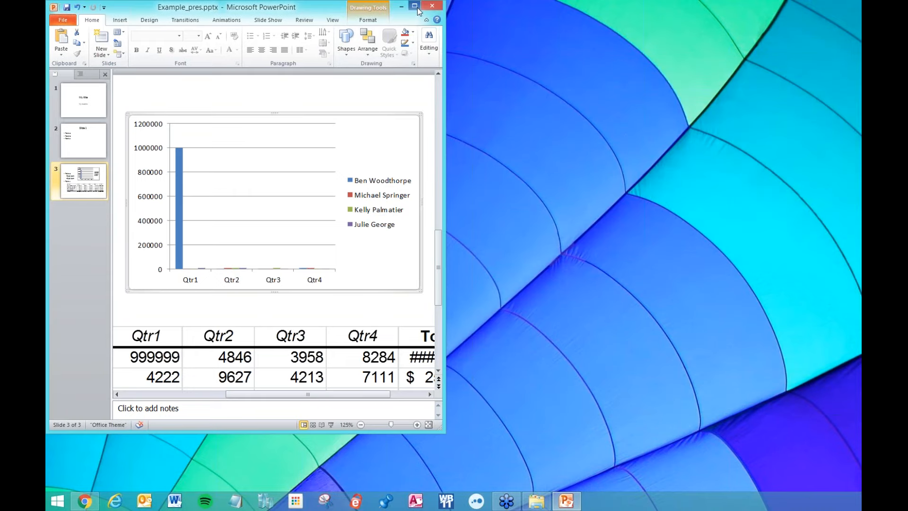
left_click(415, 6)
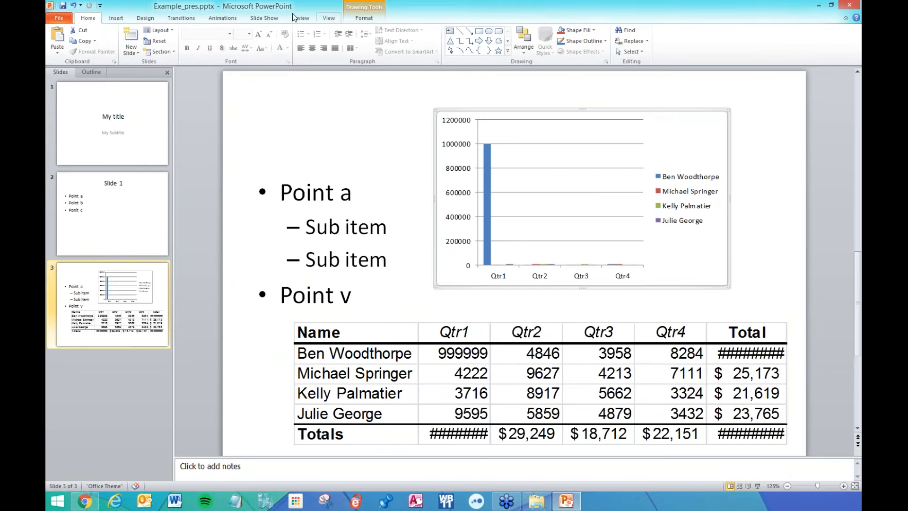
Save and close the presentation, then reopen Example_pres.pptx from the desktop.
left_click(63, 7)
left_click(850, 6)
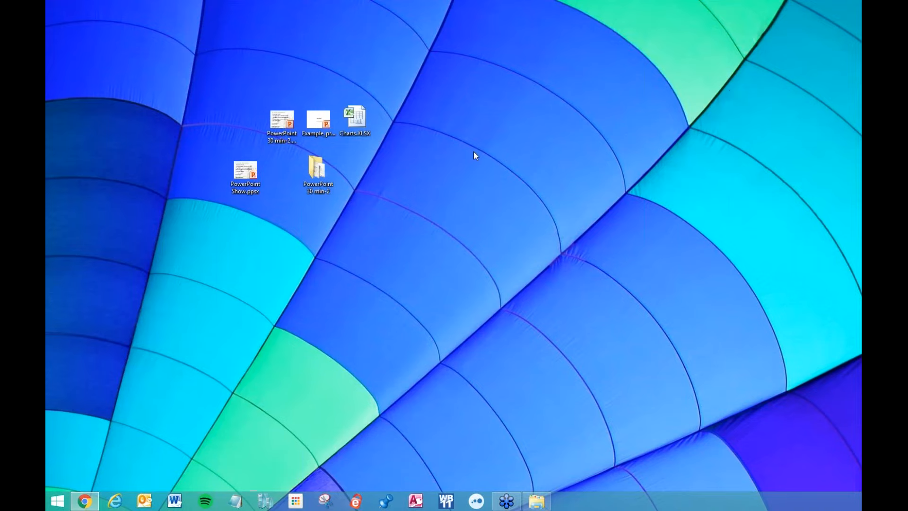
left_click(320, 124)
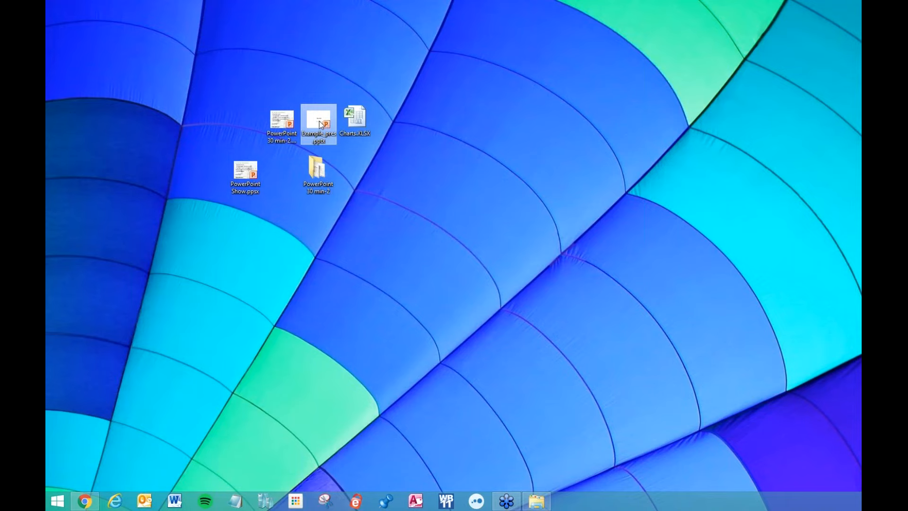
double_click(321, 124)
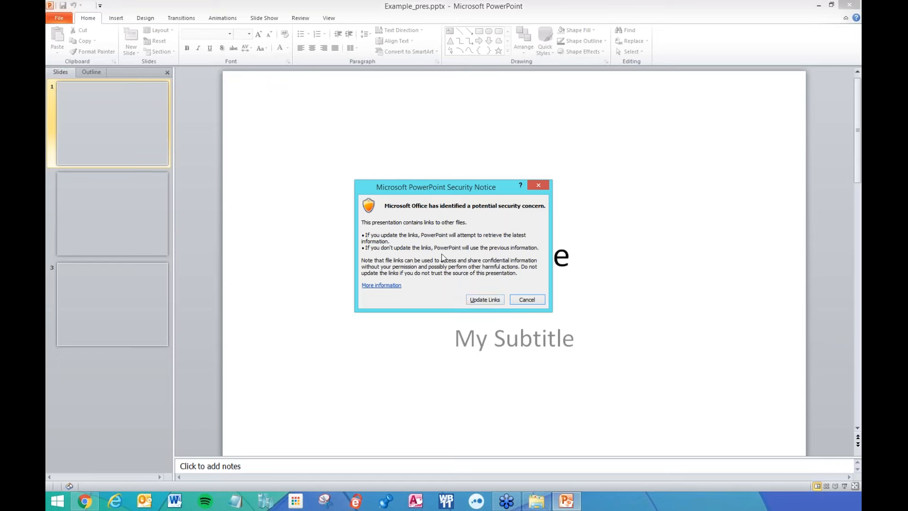
Update the workbook links and select the linked chart on slide 3 showing 999999.
left_click(482, 300)
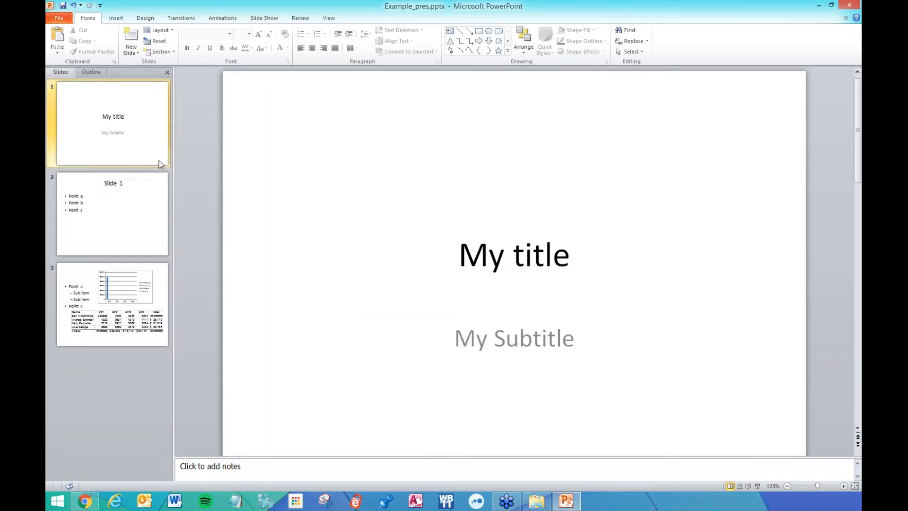
left_click(137, 303)
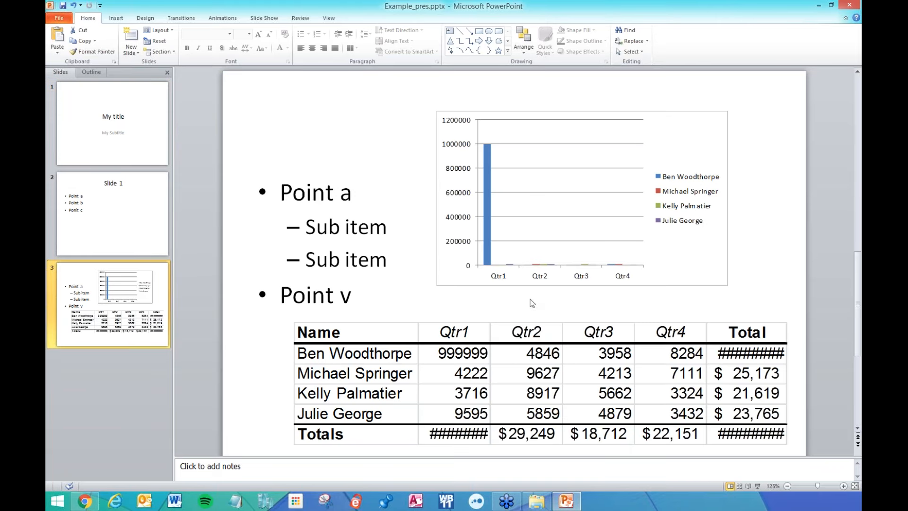
left_click(492, 173)
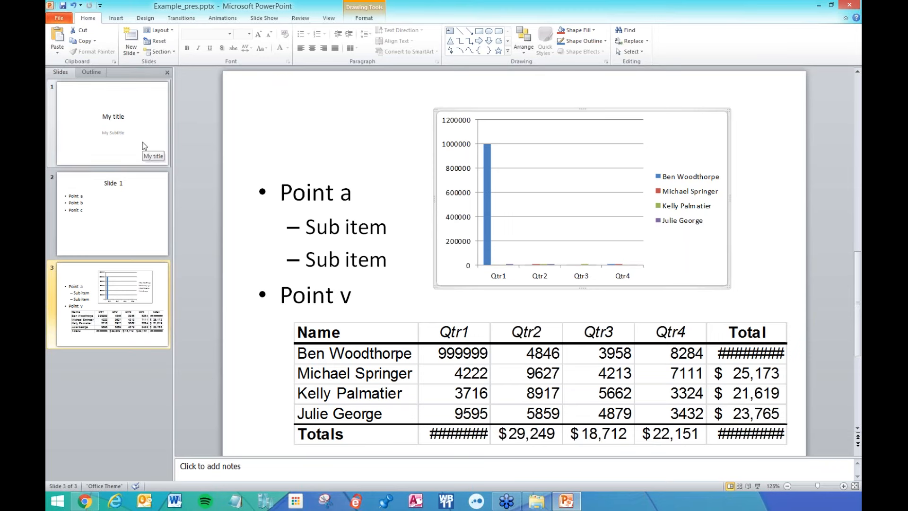
left_click(135, 202)
left_click(129, 125)
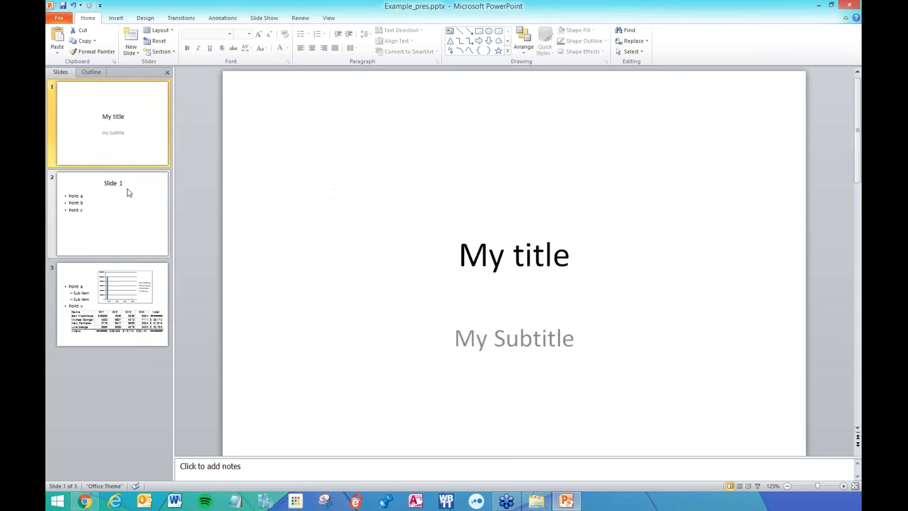
left_click(132, 299)
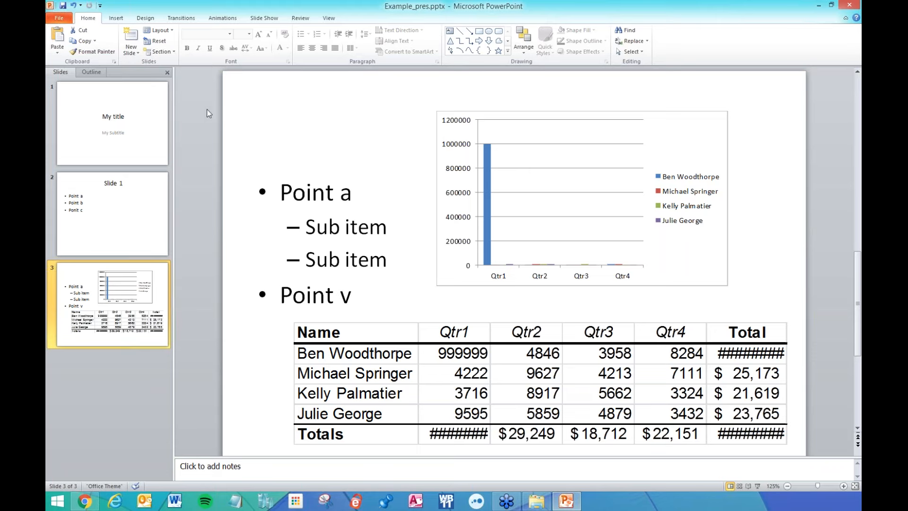
Open the Custom Shows list from the Slide Show tab and start a new custom show.
left_click(259, 19)
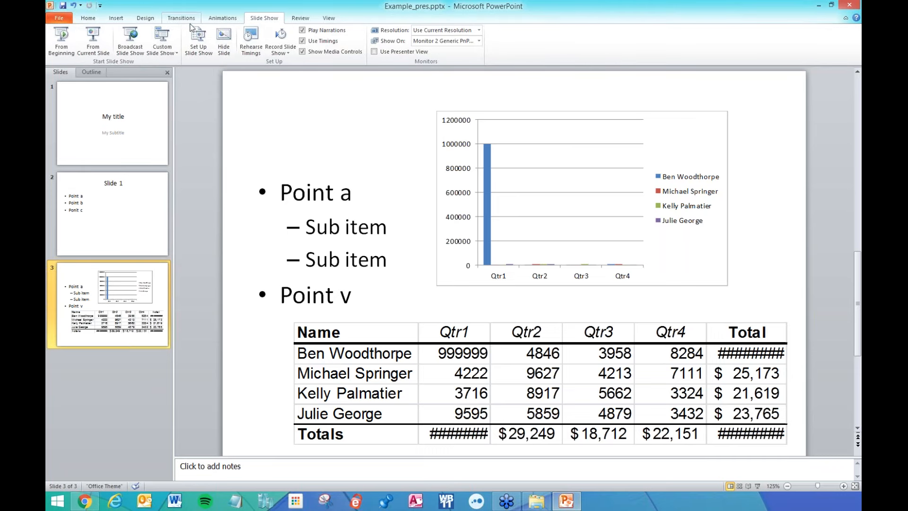
left_click(164, 33)
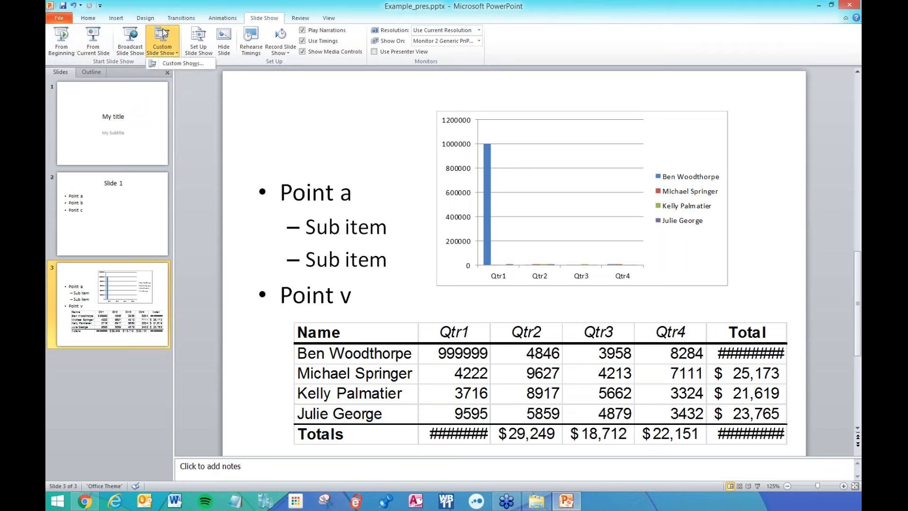
left_click(167, 63)
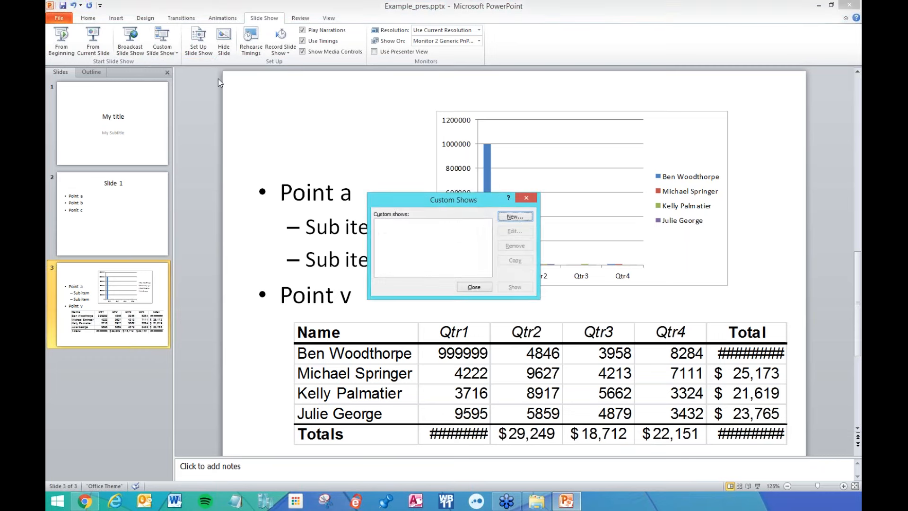
left_click_drag(443, 203, 418, 156)
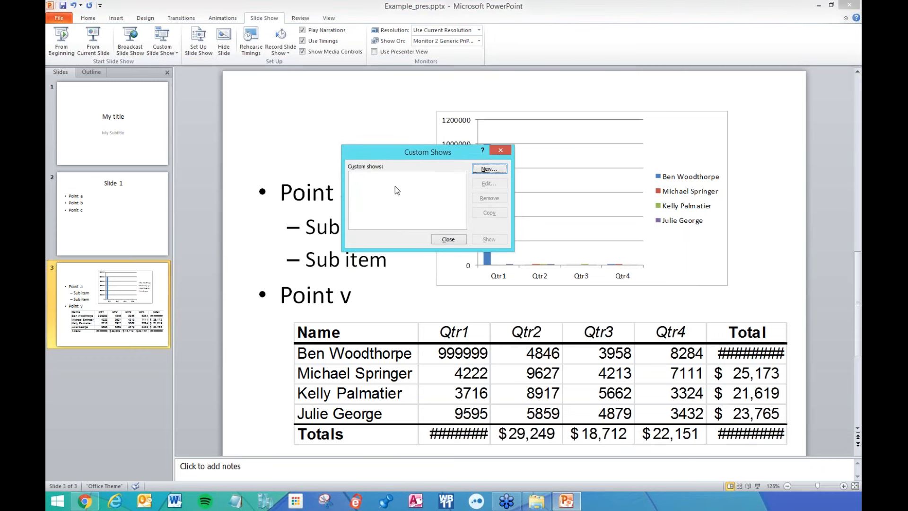
left_click(489, 169)
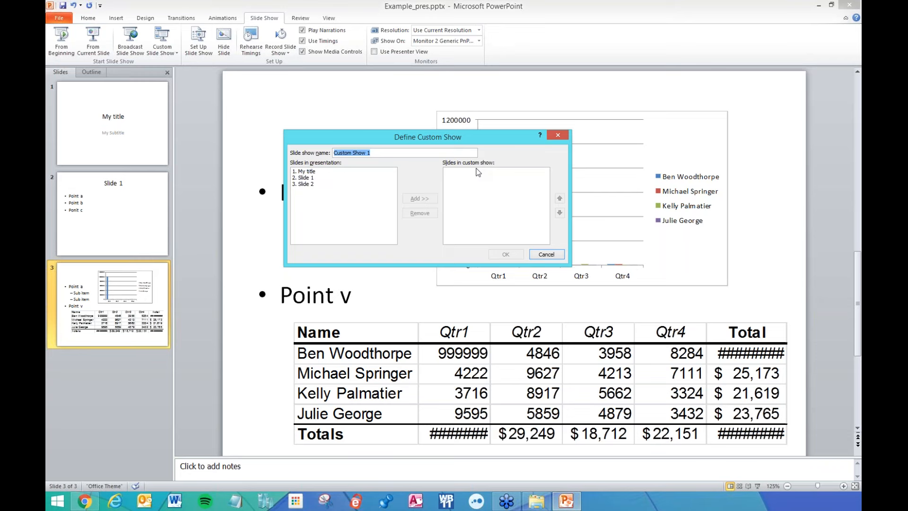
mouse_move(357, 139)
left_mouse_down()
mouse_move(383, 226)
mouse_move(365, 150)
left_mouse_up()
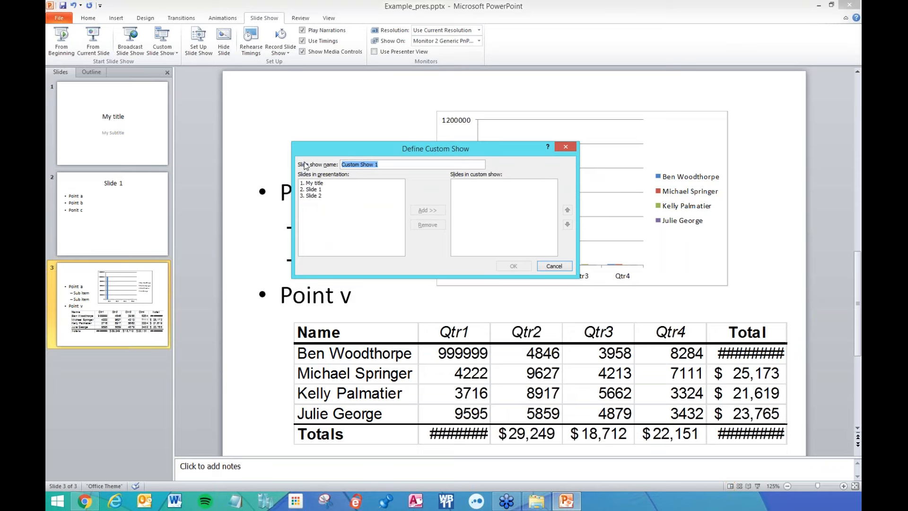
Name the show 'Am session', add My title, Slide 1, My title, and save it.
type("Am session")
double_click(322, 183)
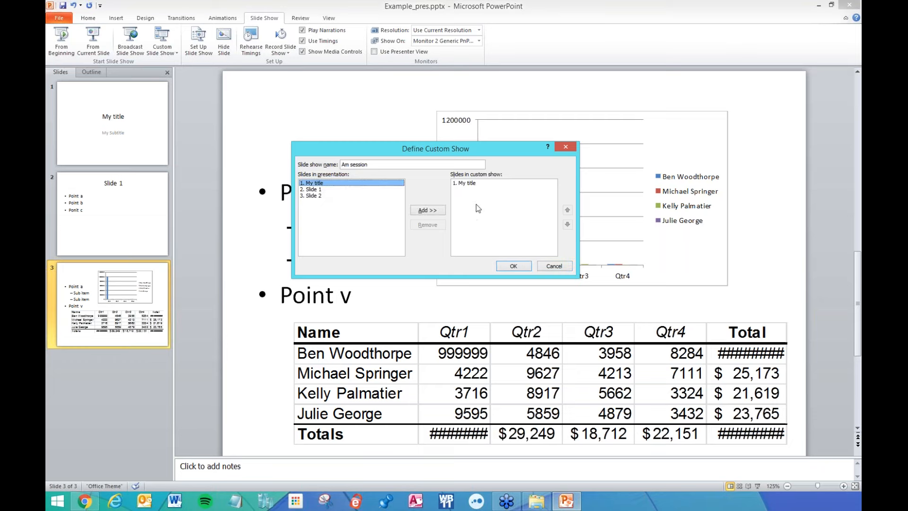
double_click(320, 190)
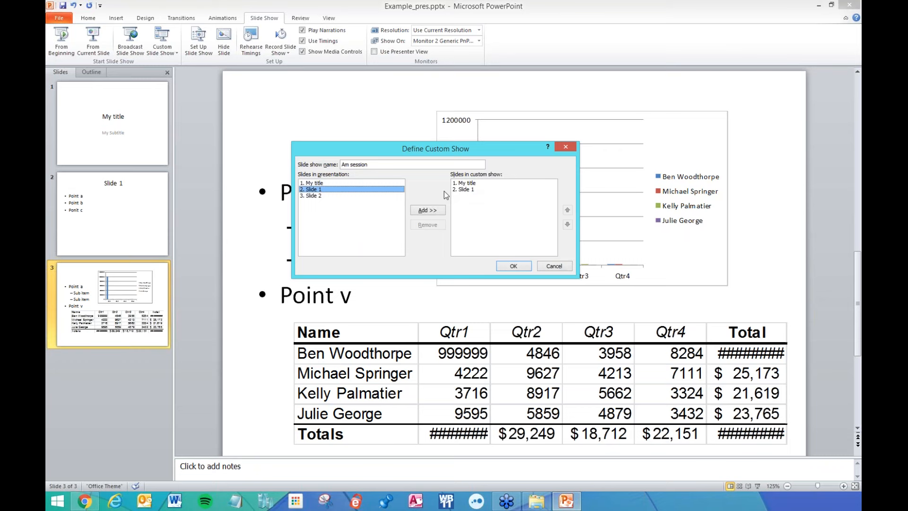
double_click(311, 183)
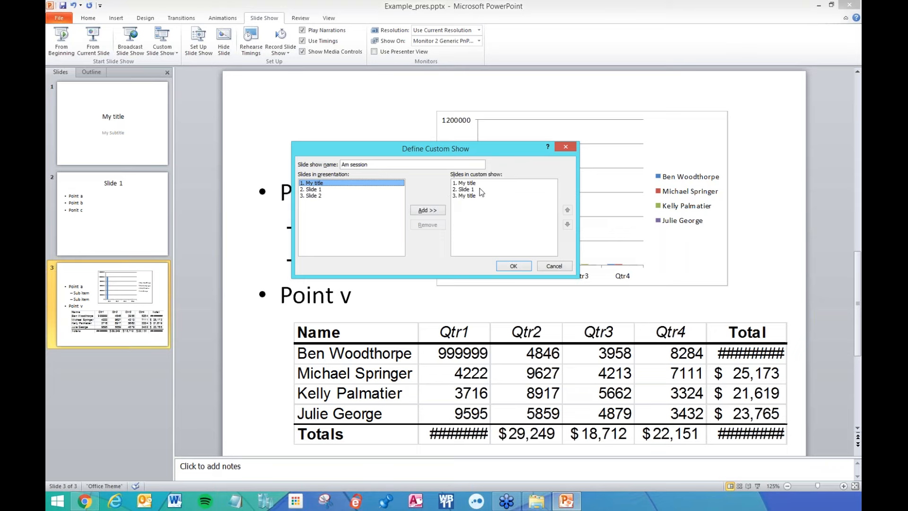
left_click(514, 266)
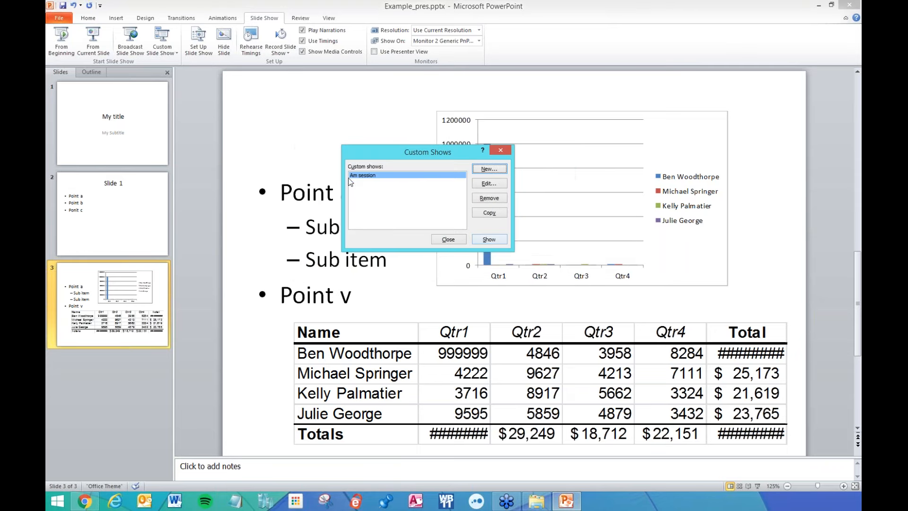
Define a 'PM Session' custom show containing My title and Slide 2, alongside Am session.
left_click(494, 172)
type("PM")
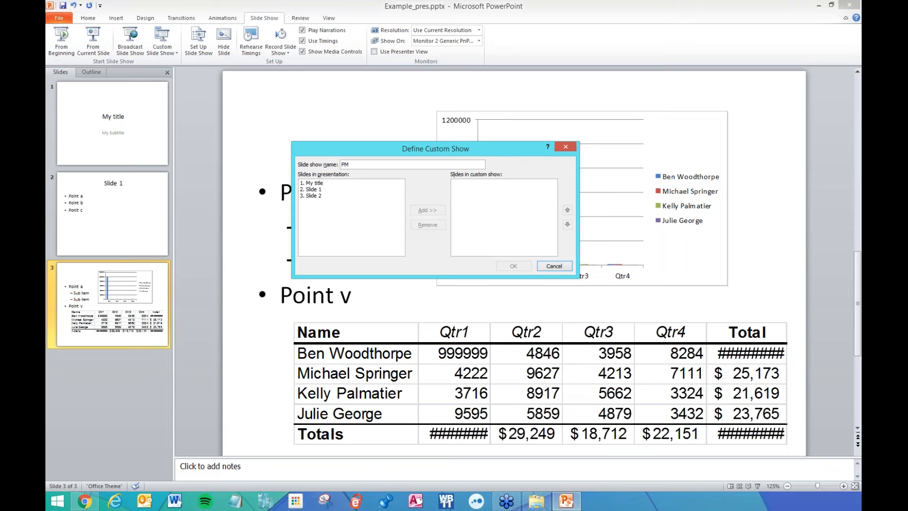
double_click(318, 184)
left_click(321, 196)
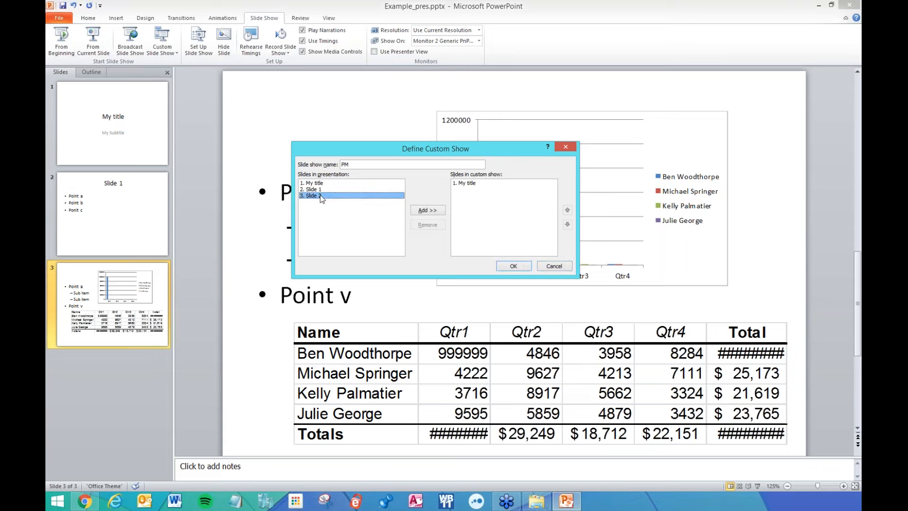
double_click(321, 196)
left_click(364, 165)
type("Session")
left_click(513, 266)
left_click(371, 176)
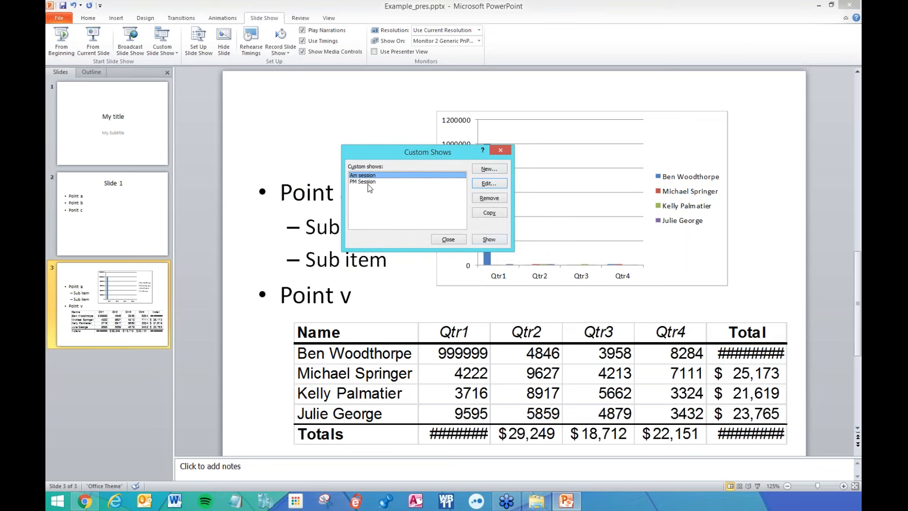
left_click(501, 150)
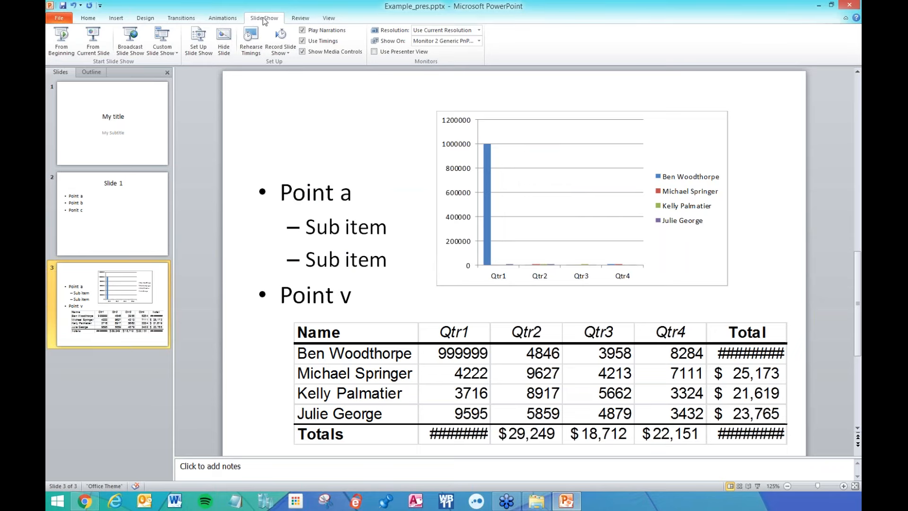
left_click(162, 49)
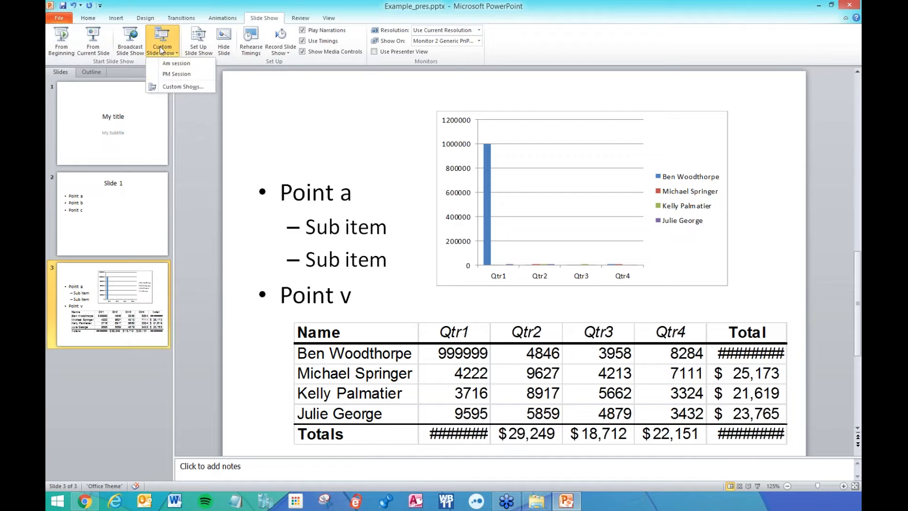
left_click(178, 65)
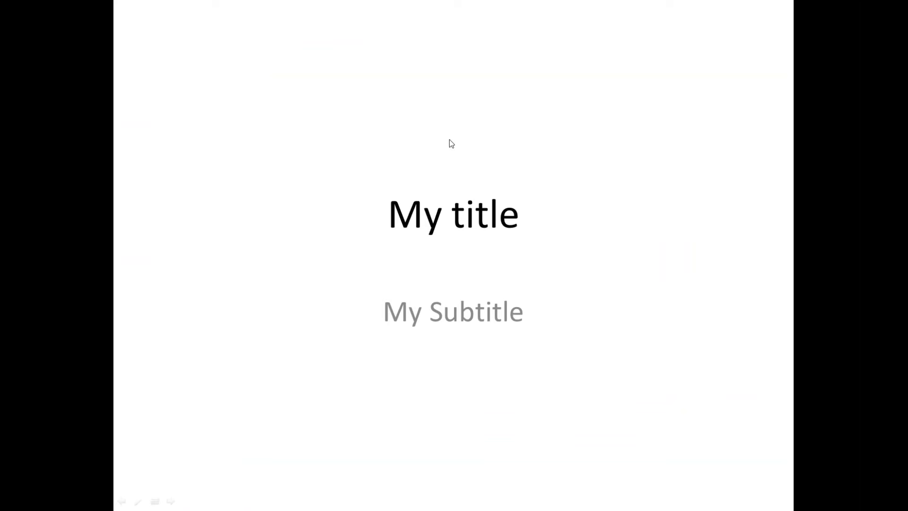
key("Right")
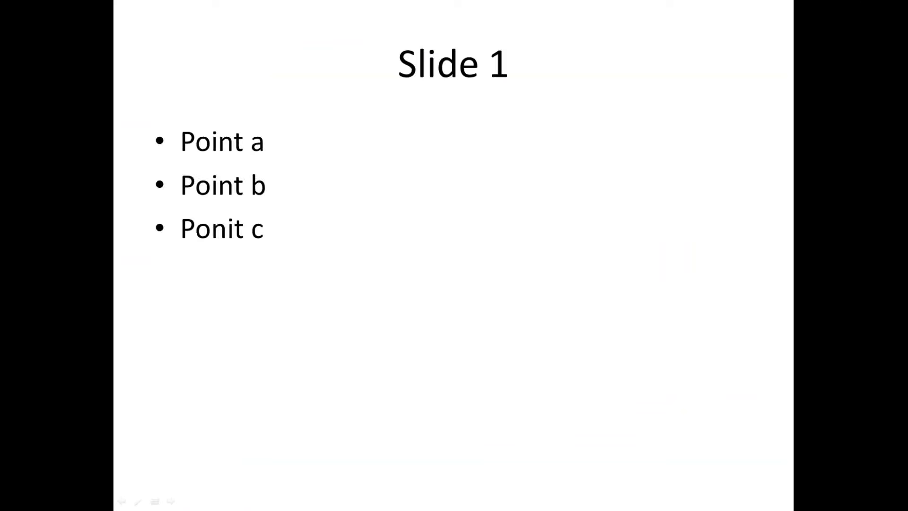
key("Left")
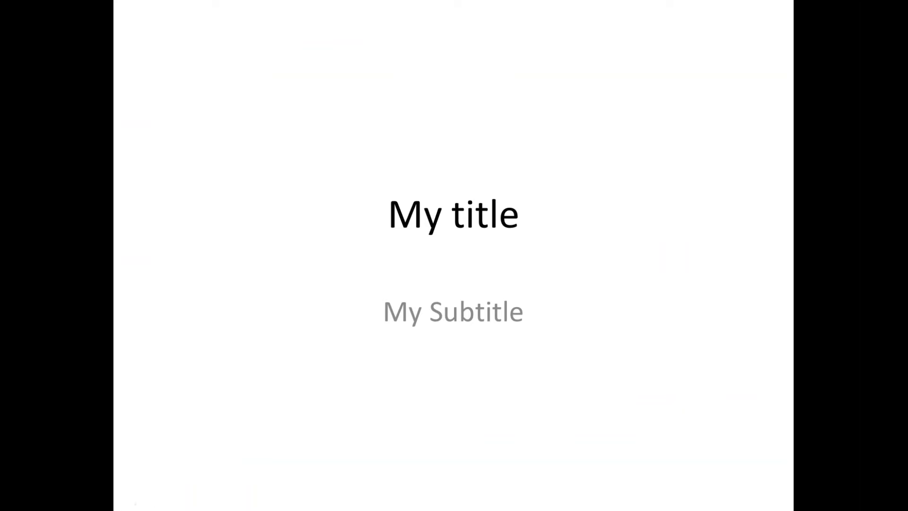
key("Right")
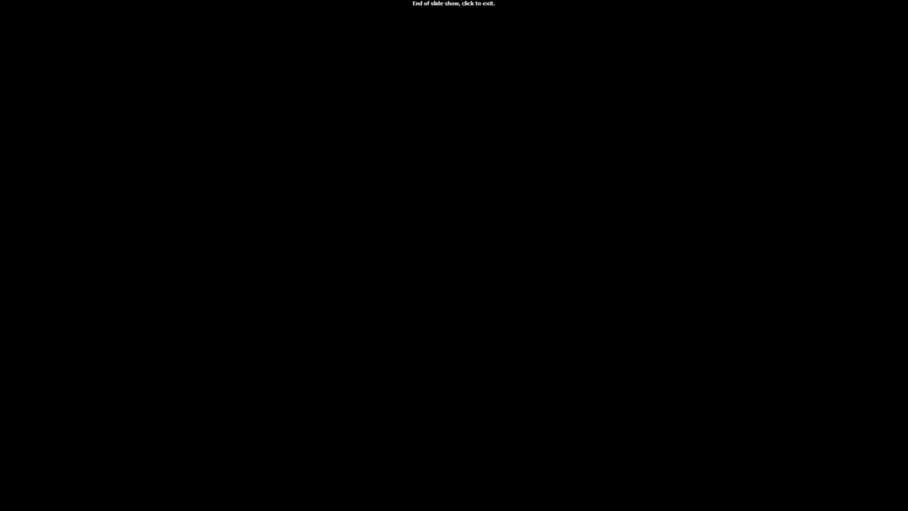
key("Right")
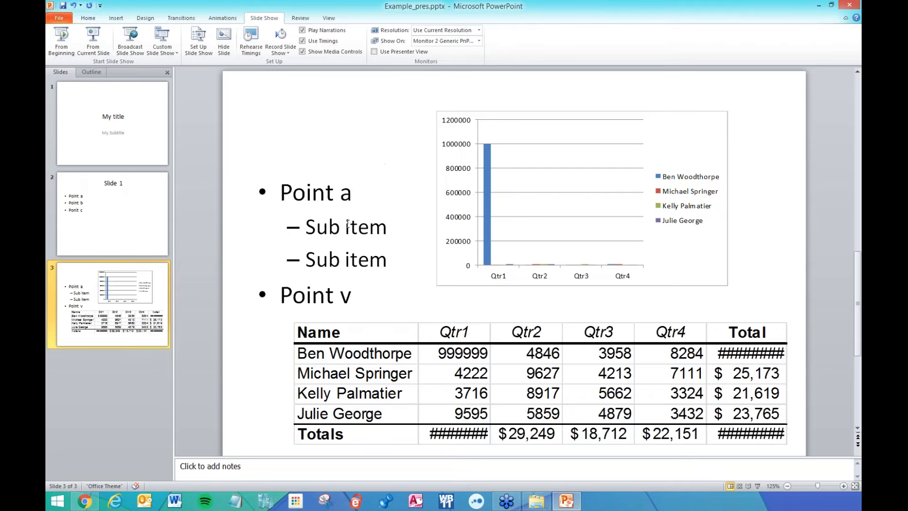
Drag the chart down to reveal the Slide 2 title, then play PM Session through to the end.
mouse_move(541, 114)
left_mouse_down()
mouse_move(554, 148)
mouse_move(544, 147)
left_mouse_up()
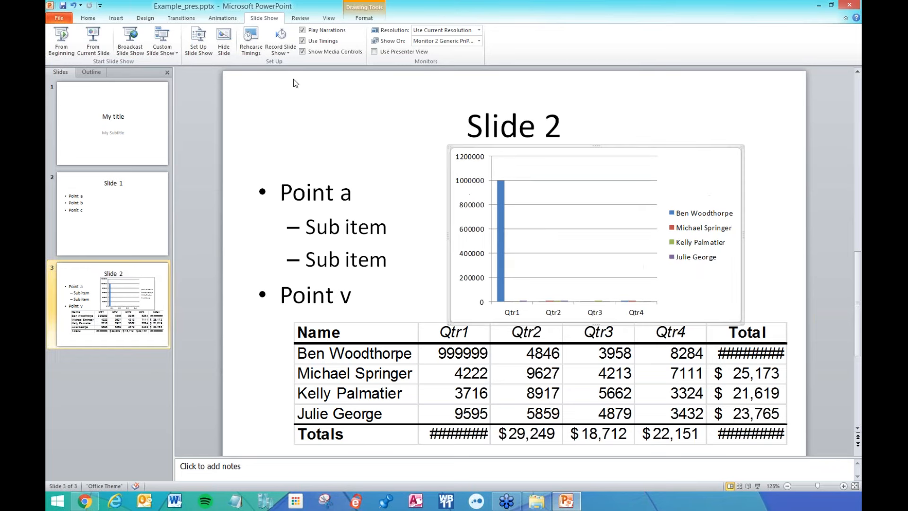
left_click(170, 56)
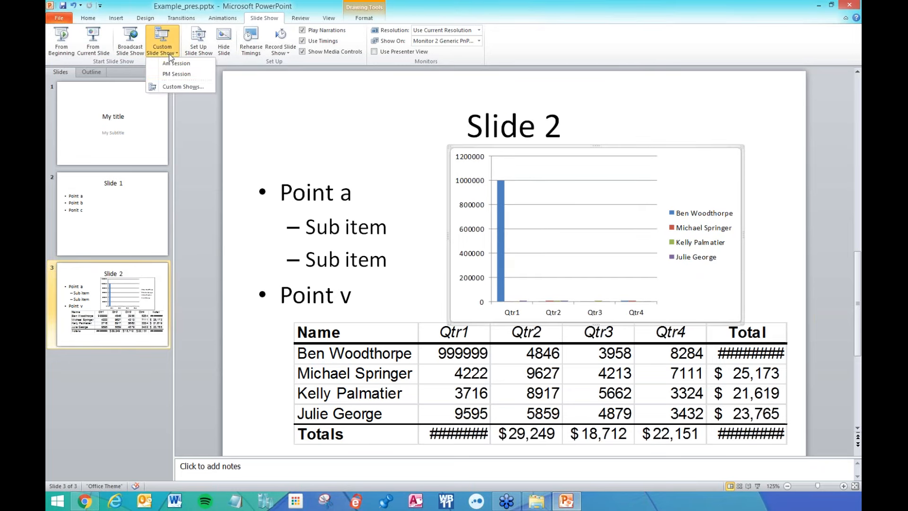
left_click(171, 74)
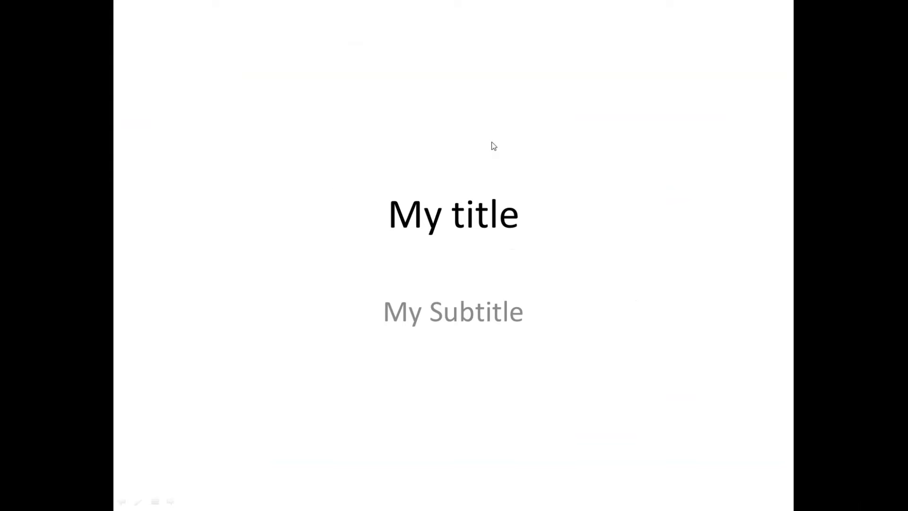
left_click(493, 146)
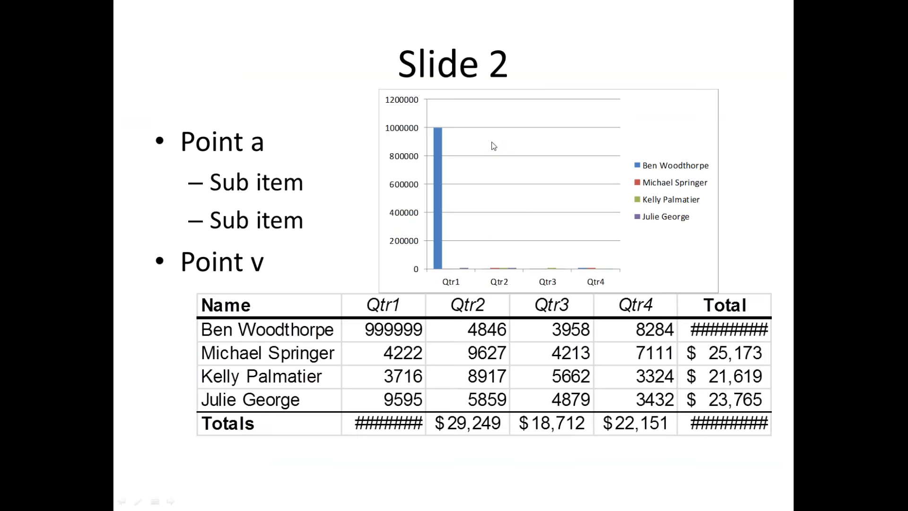
left_click(494, 144)
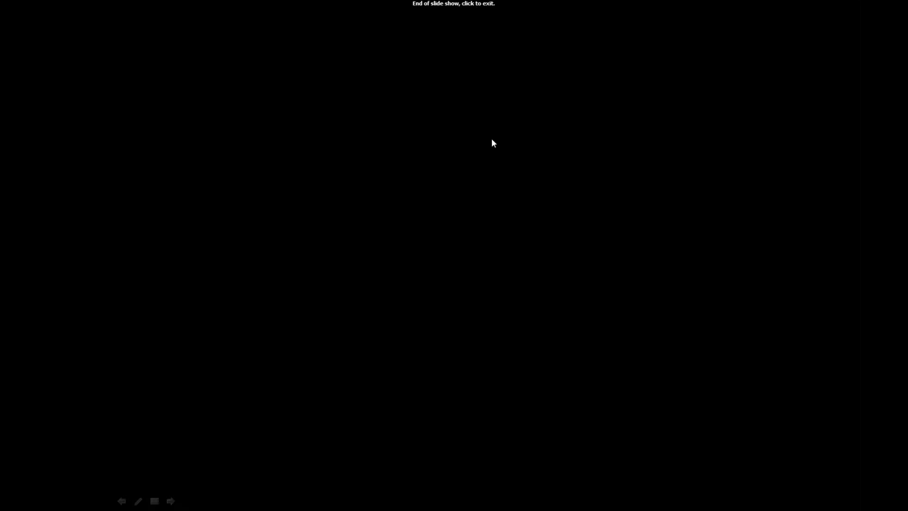
left_click(493, 143)
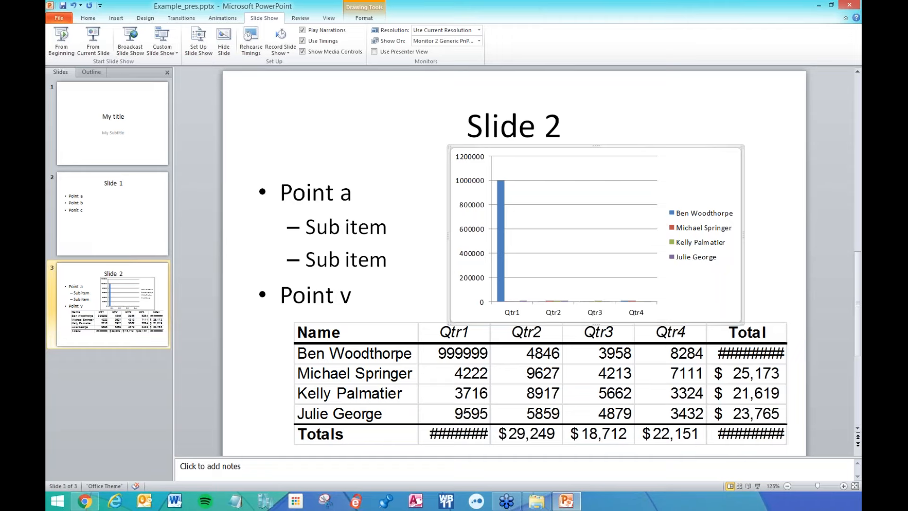
Check the Set Up Slide Show options twice, then bring up the Custom Slide Show list again.
left_click(198, 42)
left_click(541, 124)
left_click(199, 41)
left_click(541, 124)
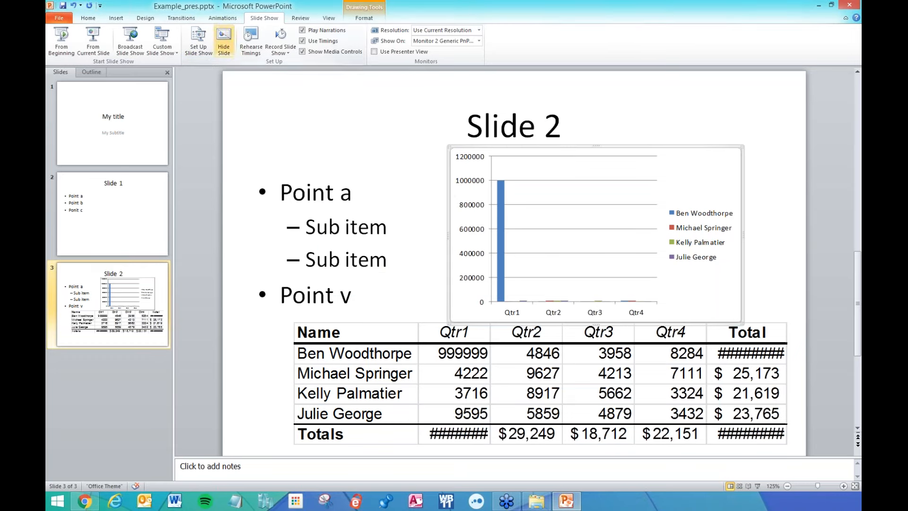
left_click(162, 47)
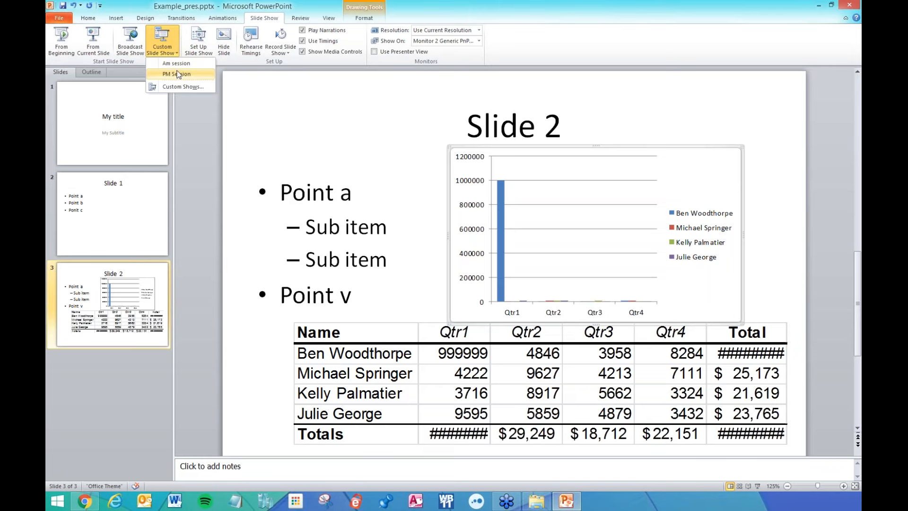